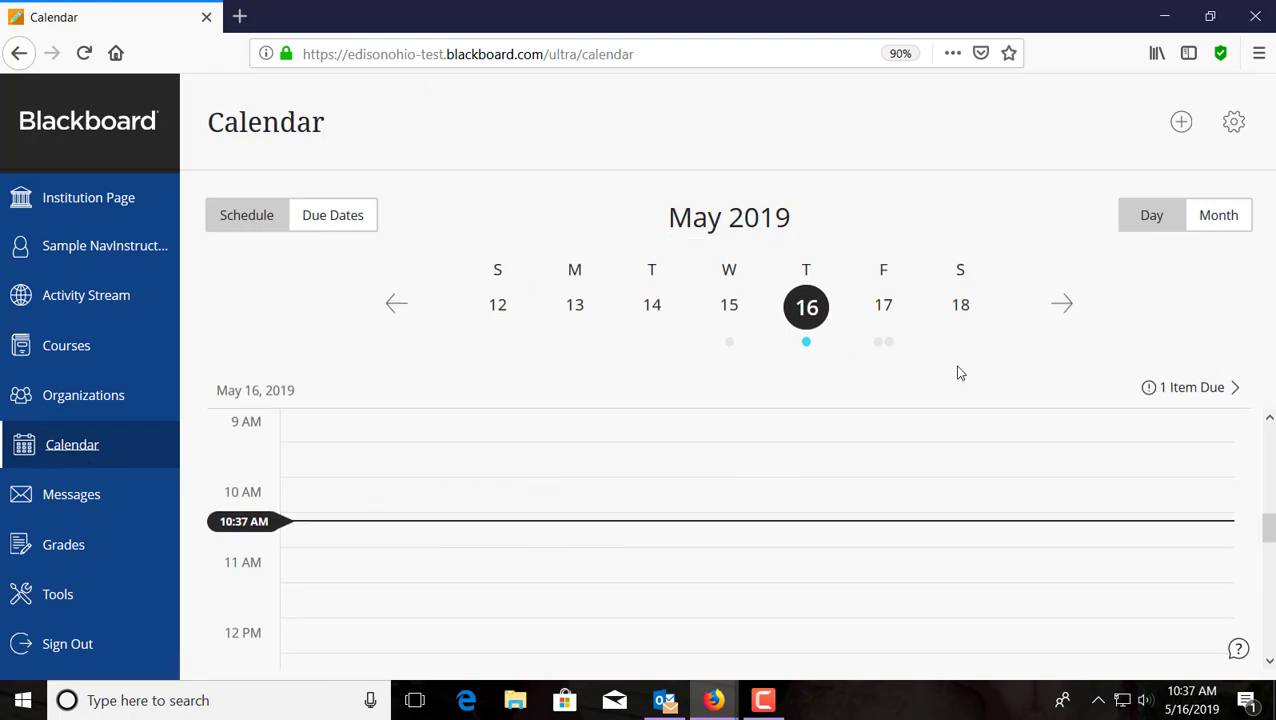
Show the calendar by month and look through May 2019 and June 2019, ending back on May
{"action": "left_click", "coordinate": [1211, 217]}
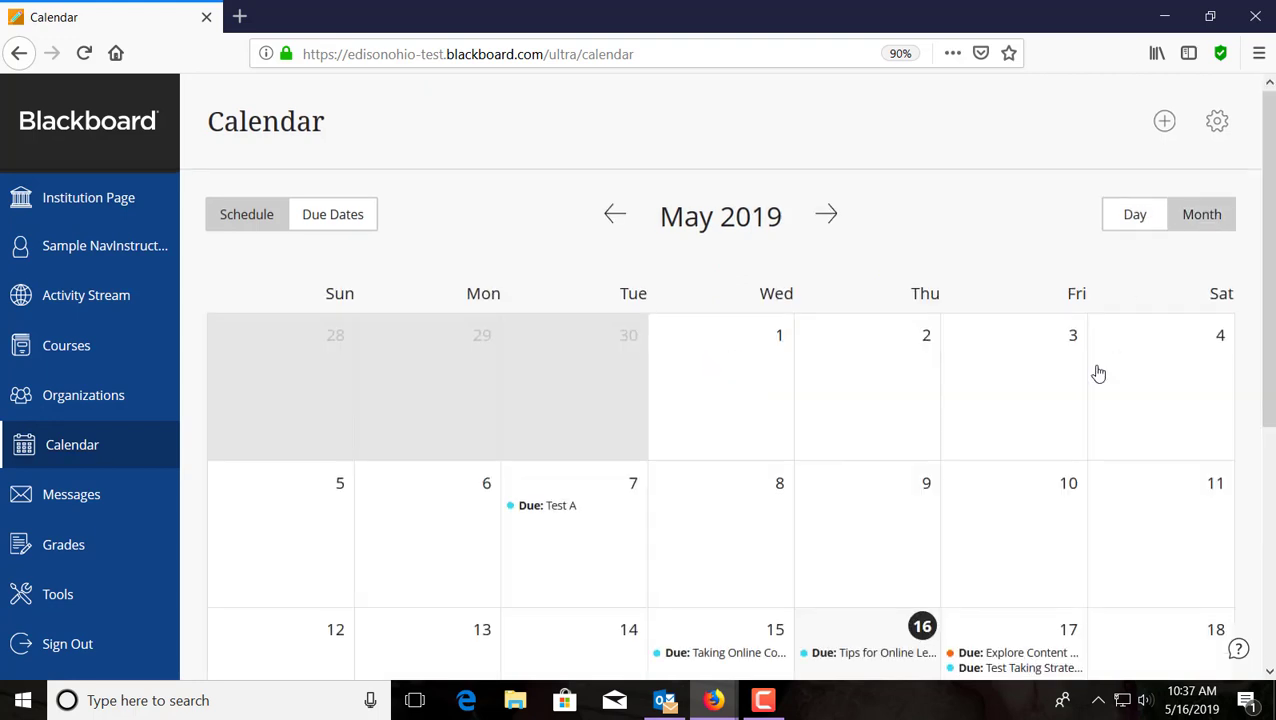
{"action": "scroll", "coordinate": [1098, 372], "scroll_direction": "down", "scroll_amount": 3}
{"action": "scroll", "coordinate": [1098, 372], "scroll_direction": "up", "scroll_amount": 1}
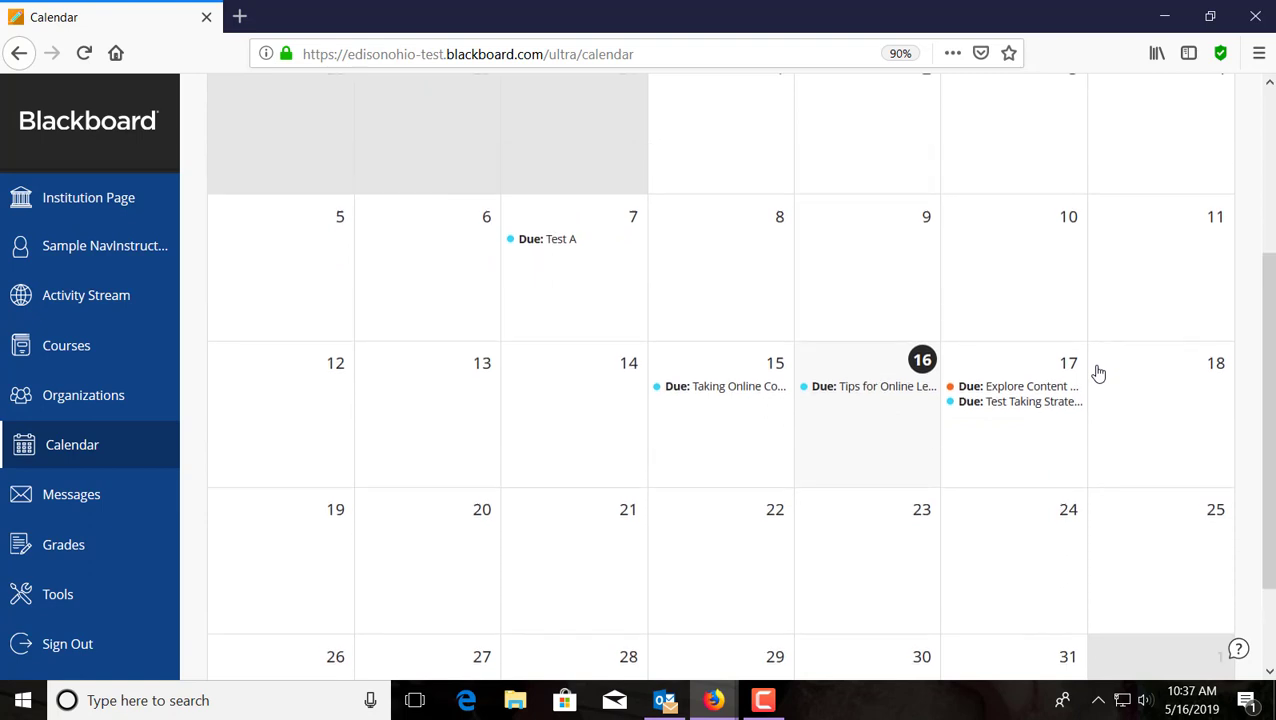
{"action": "scroll", "coordinate": [1098, 372], "scroll_direction": "down", "scroll_amount": 3}
{"action": "scroll", "coordinate": [1098, 372], "scroll_direction": "up", "scroll_amount": 5}
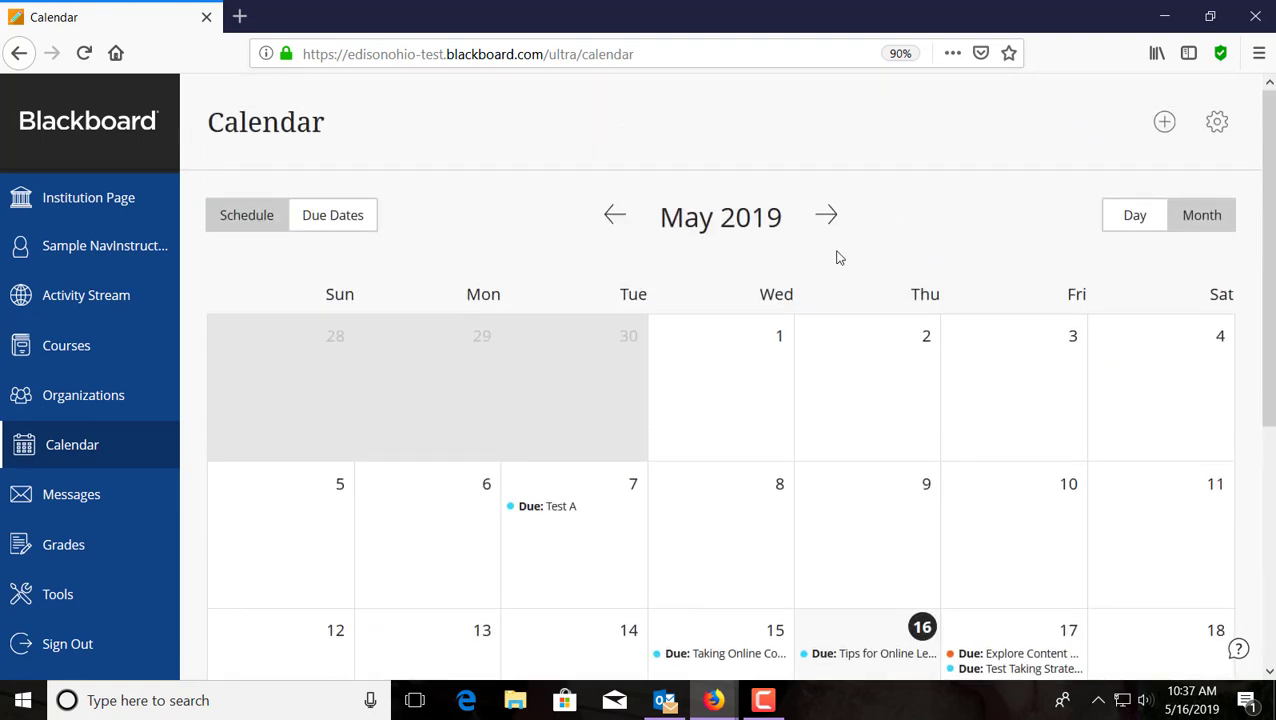
{"action": "left_click", "coordinate": [826, 216]}
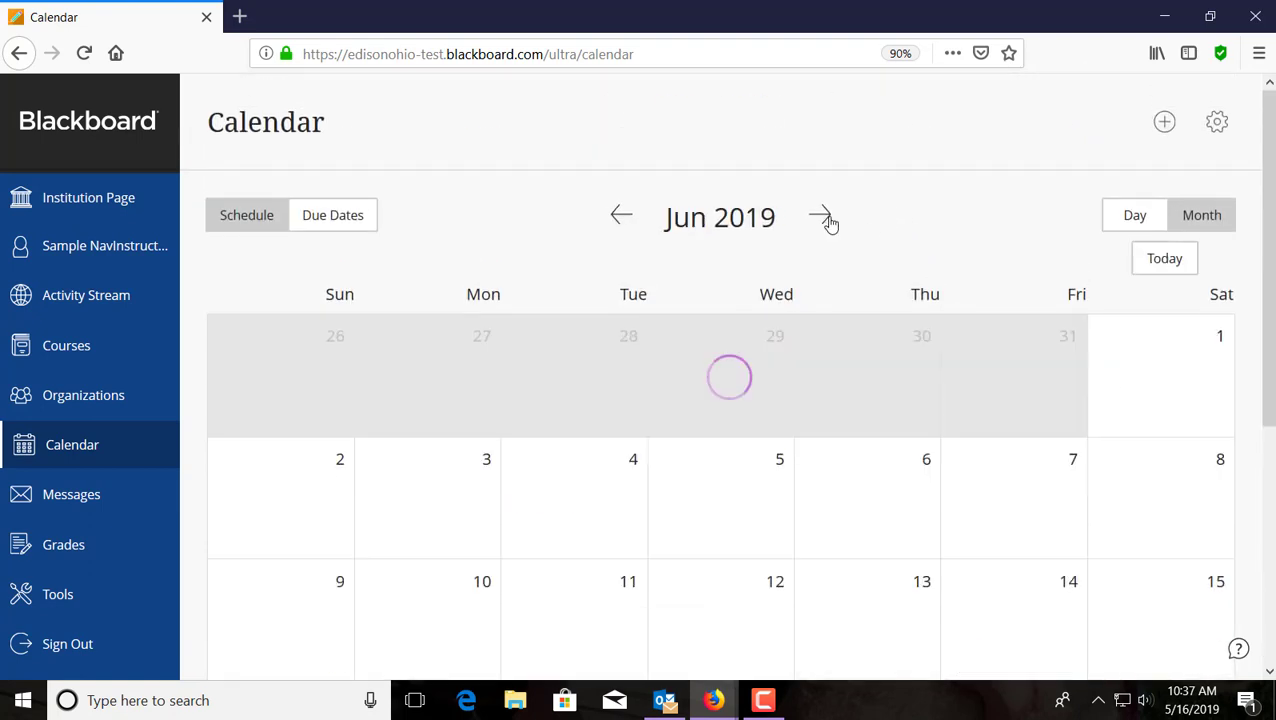
{"action": "left_click", "coordinate": [621, 214]}
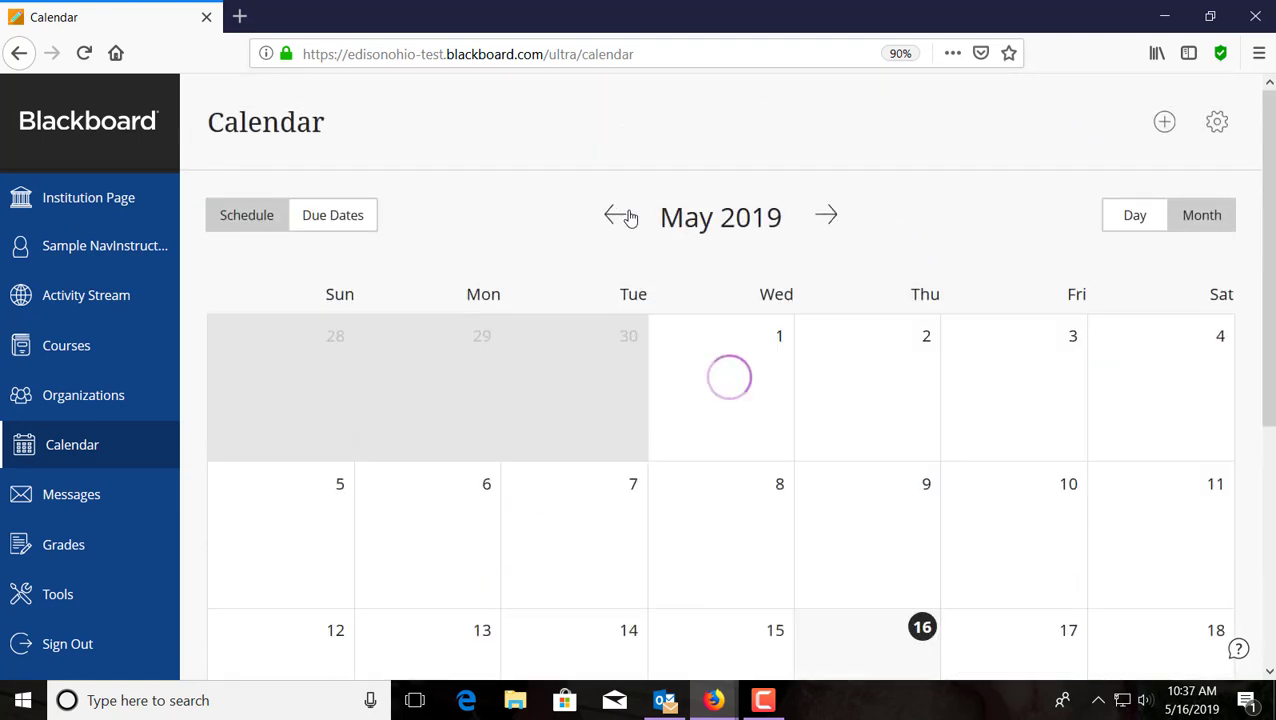
Return to the day view, look through the hours of May 16, 2019, and open that day's due item
{"action": "left_click", "coordinate": [1130, 218]}
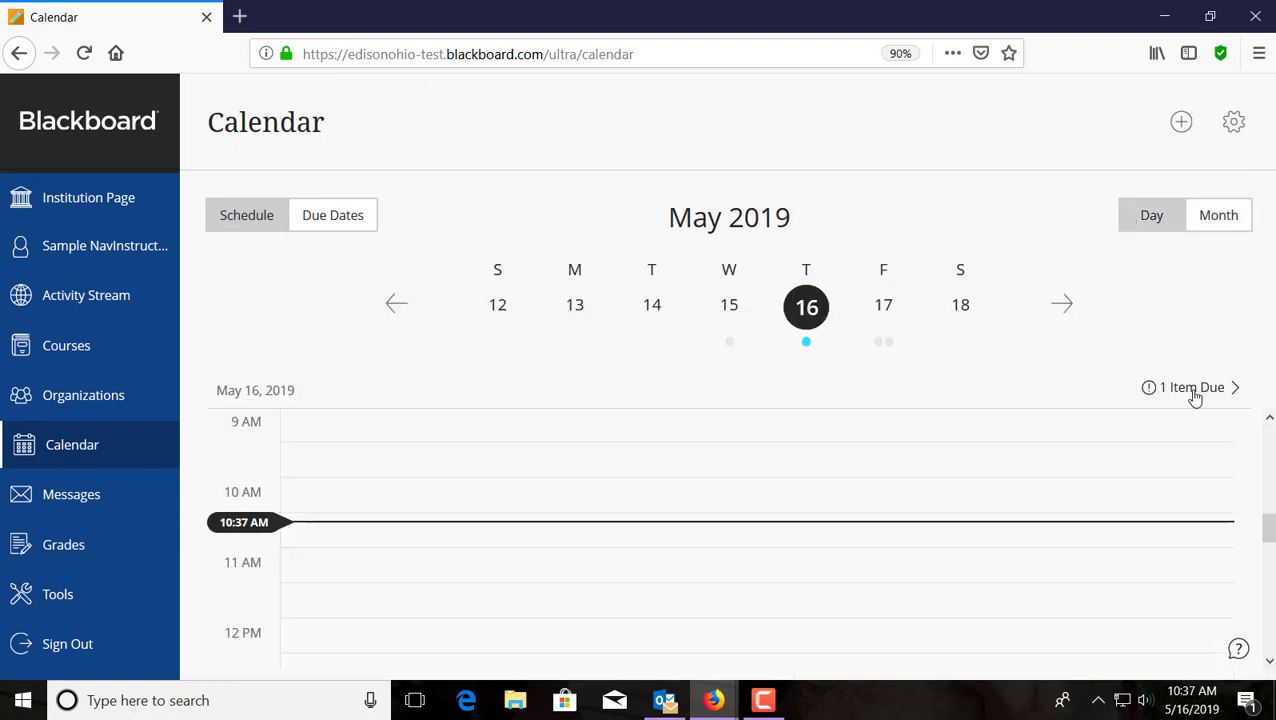
{"action": "scroll", "coordinate": [1036, 484], "scroll_direction": "down", "scroll_amount": 6}
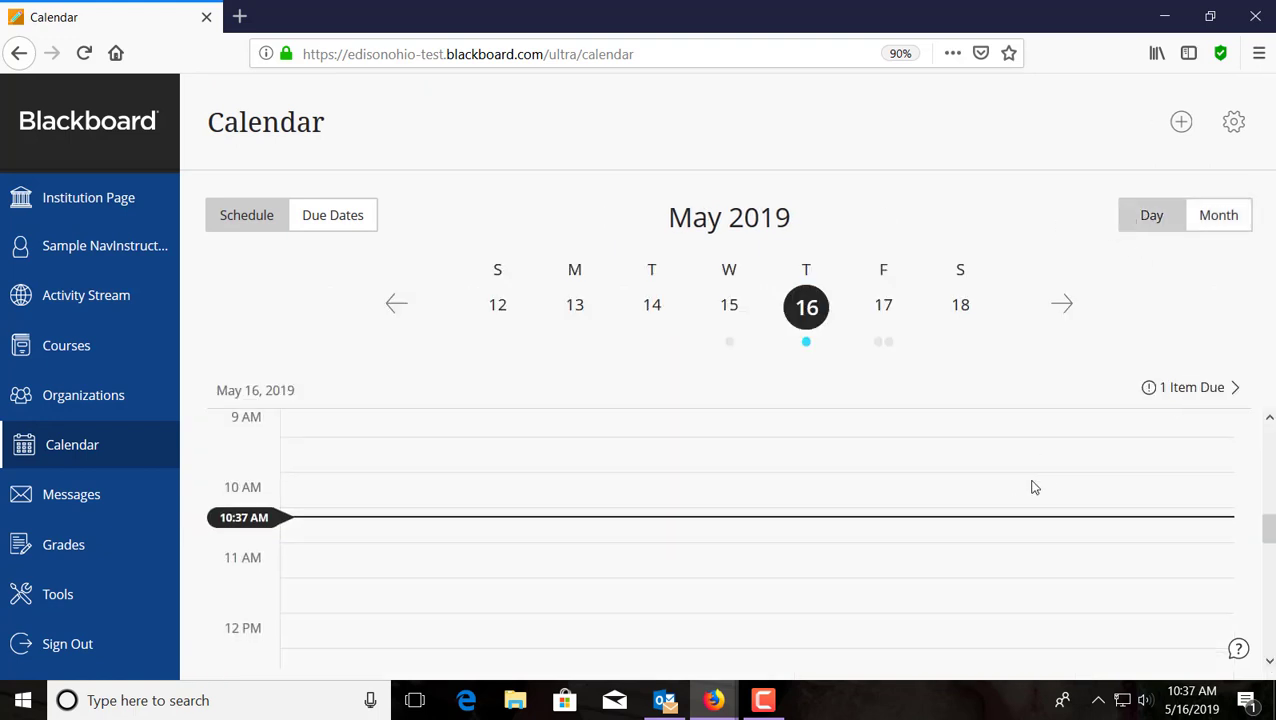
{"action": "scroll", "coordinate": [1034, 486], "scroll_direction": "up", "scroll_amount": 4}
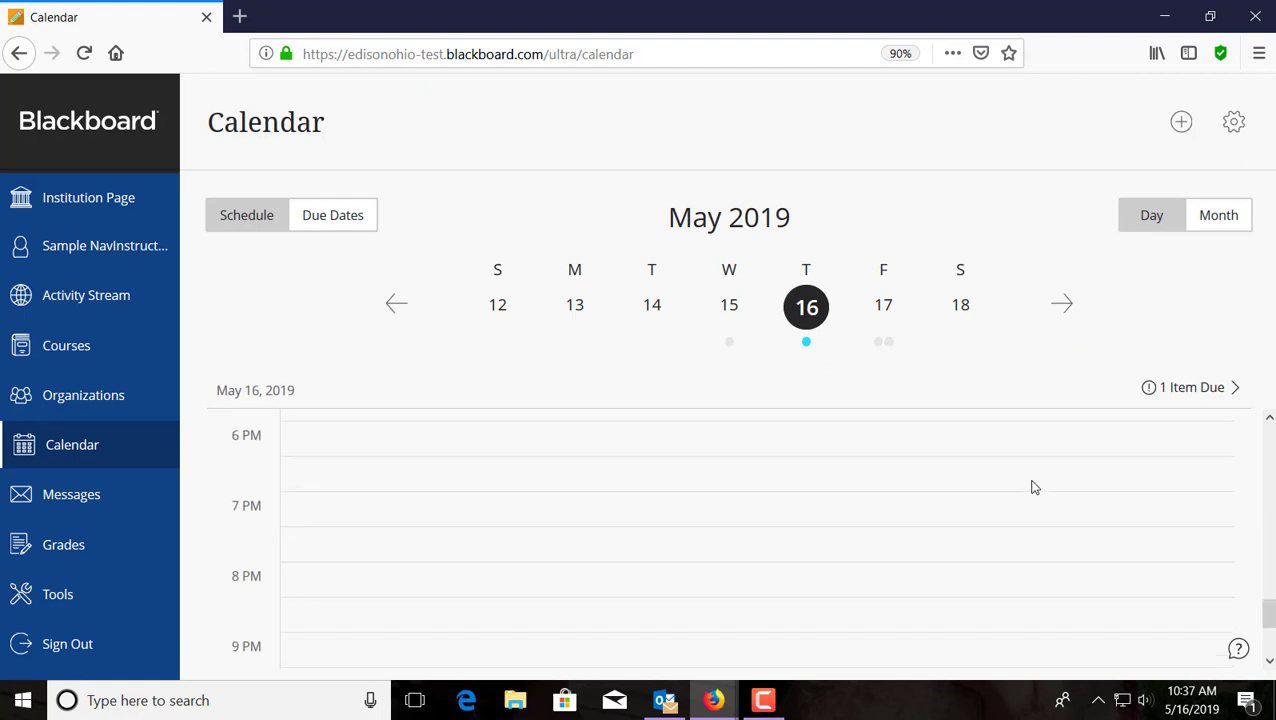
{"action": "left_click", "coordinate": [1188, 390]}
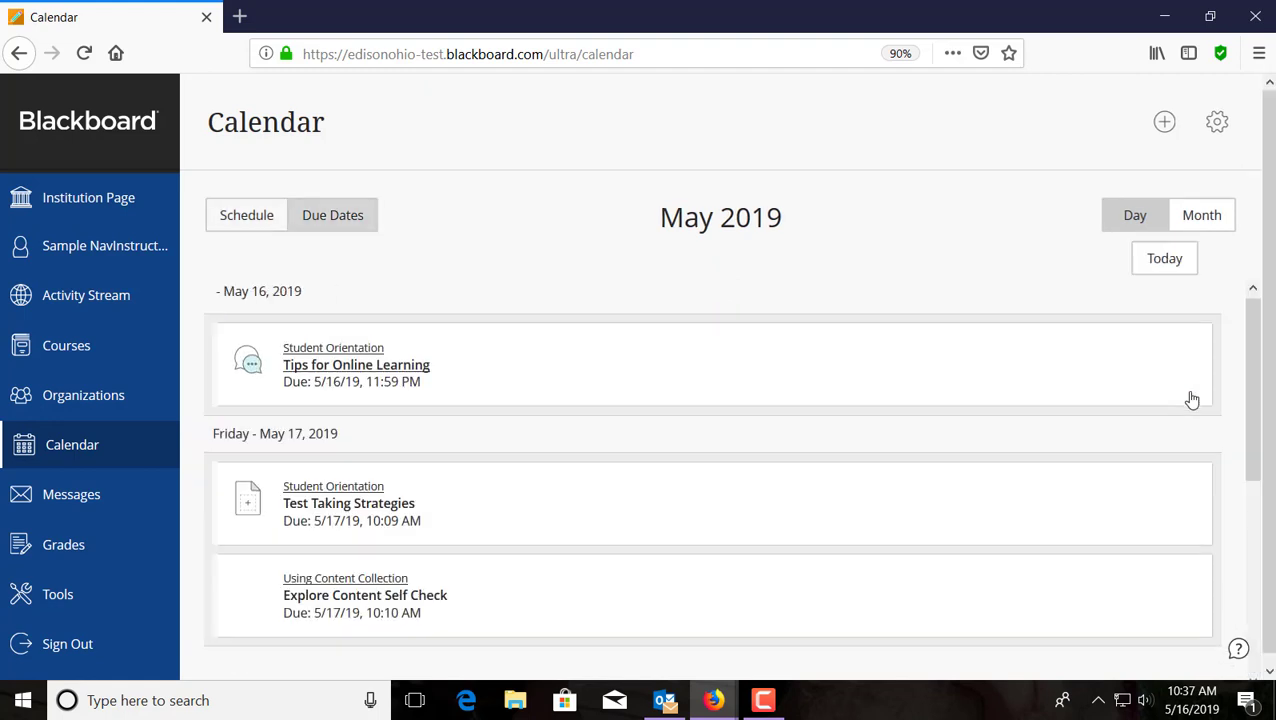
View the schedule for May 17, 2019, and compare the schedule with the due dates list, ending on the due dates
{"action": "left_click", "coordinate": [252, 220]}
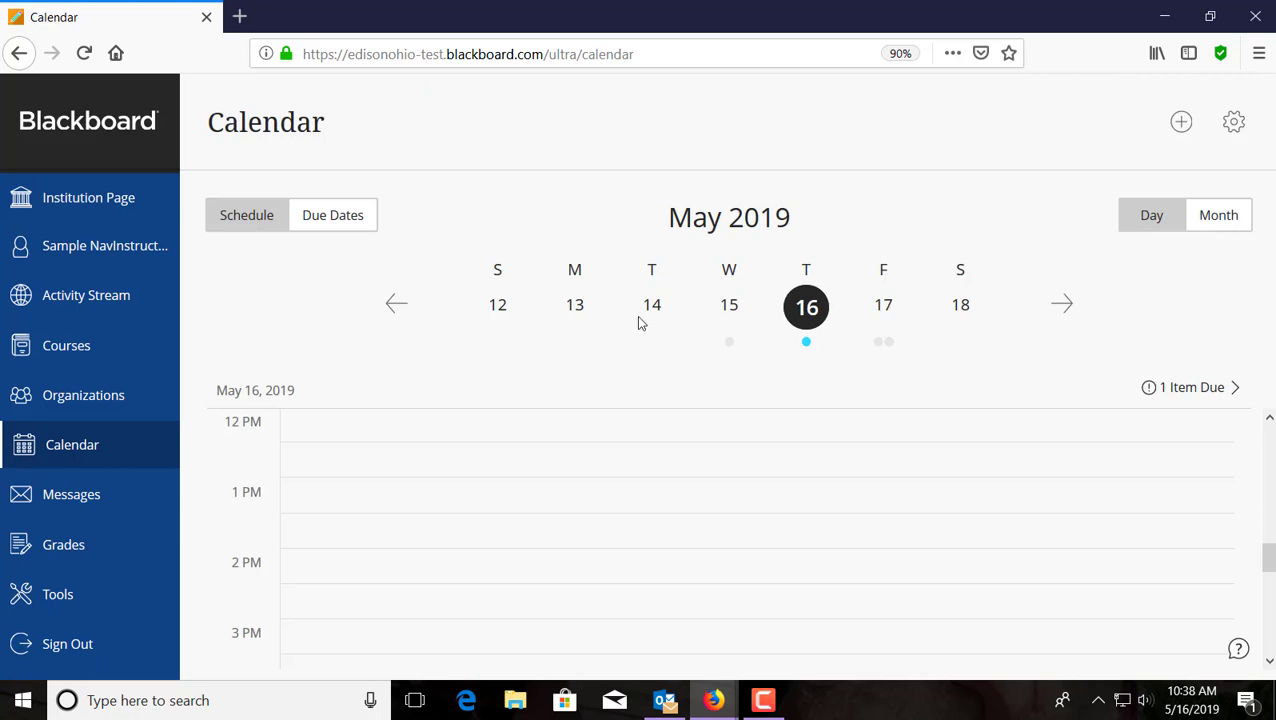
{"action": "left_click", "coordinate": [883, 310]}
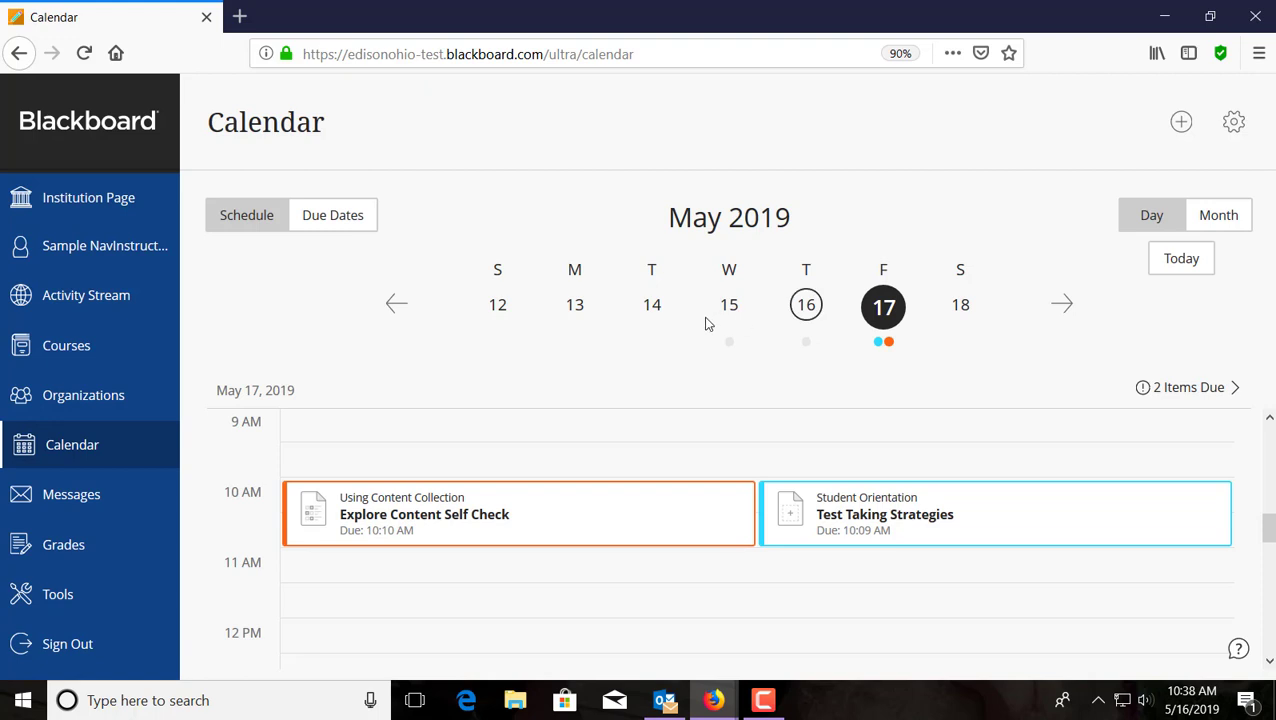
{"action": "left_click", "coordinate": [332, 216]}
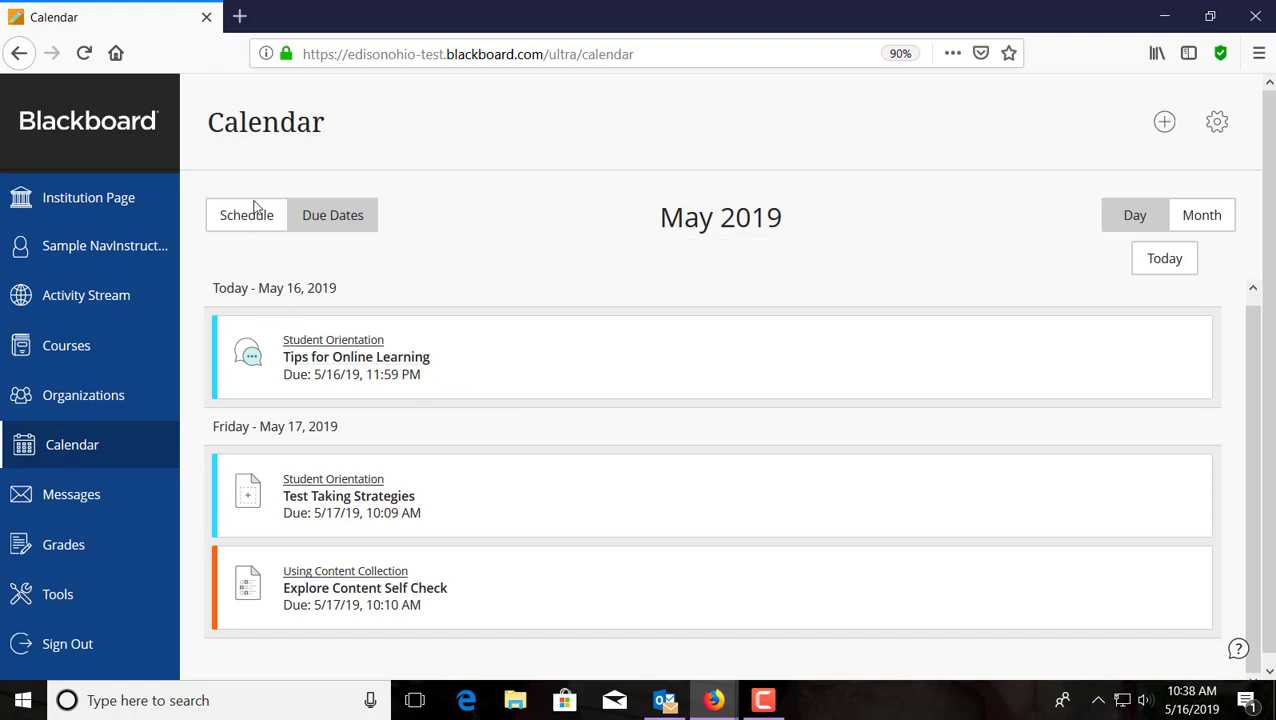
{"action": "left_click", "coordinate": [220, 220]}
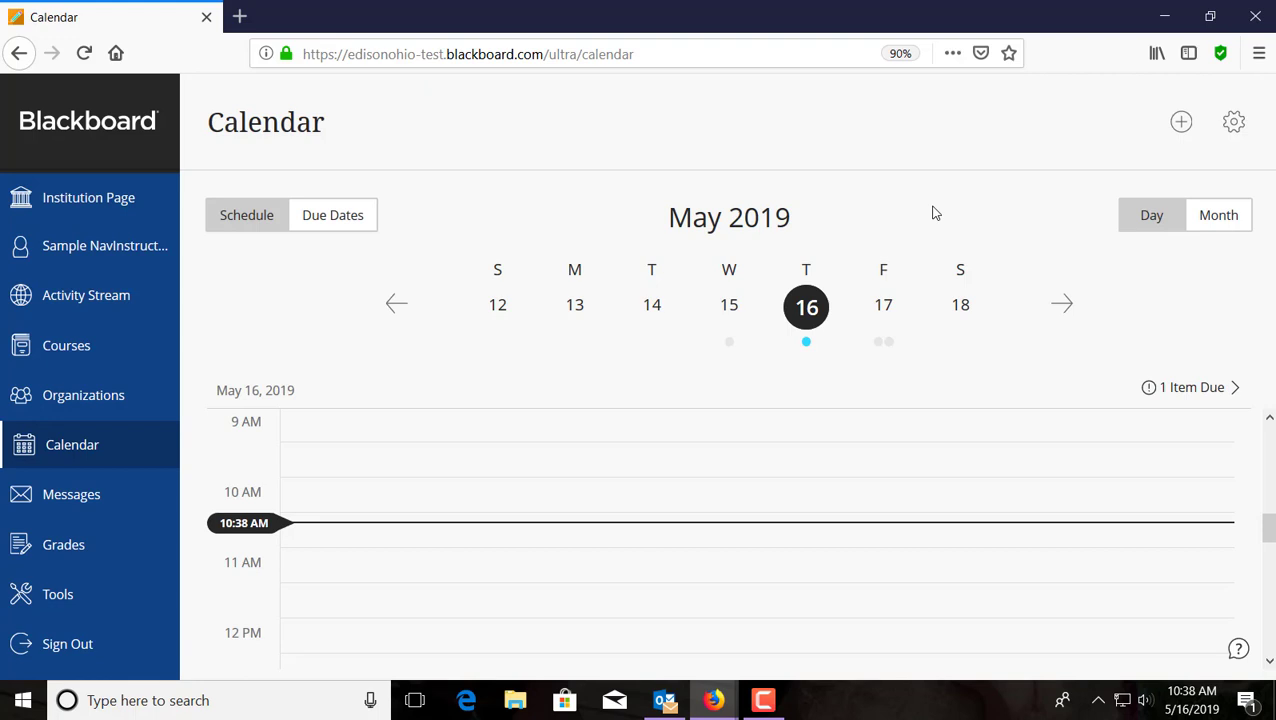
{"action": "left_click", "coordinate": [342, 226]}
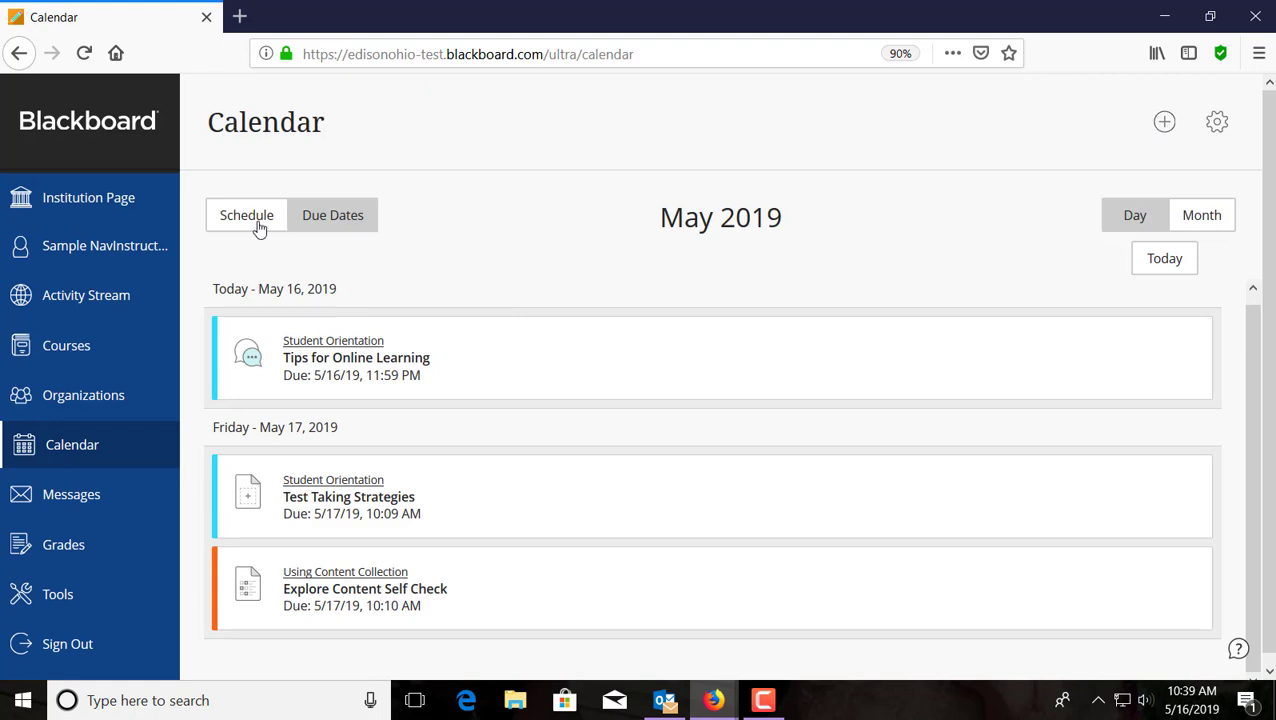
Start adding office hours to the Student Orientation calendar, with 5/21/19 as the first day
{"action": "left_click", "coordinate": [1163, 124]}
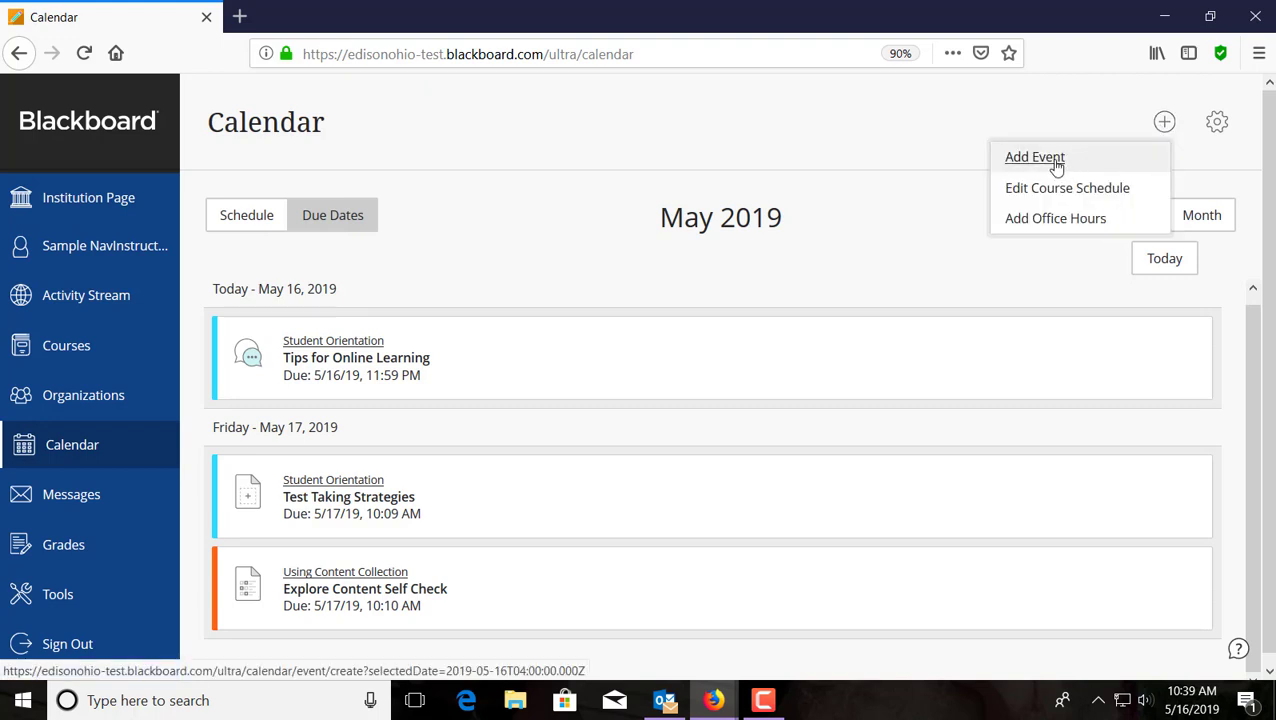
{"action": "left_click", "coordinate": [1070, 229]}
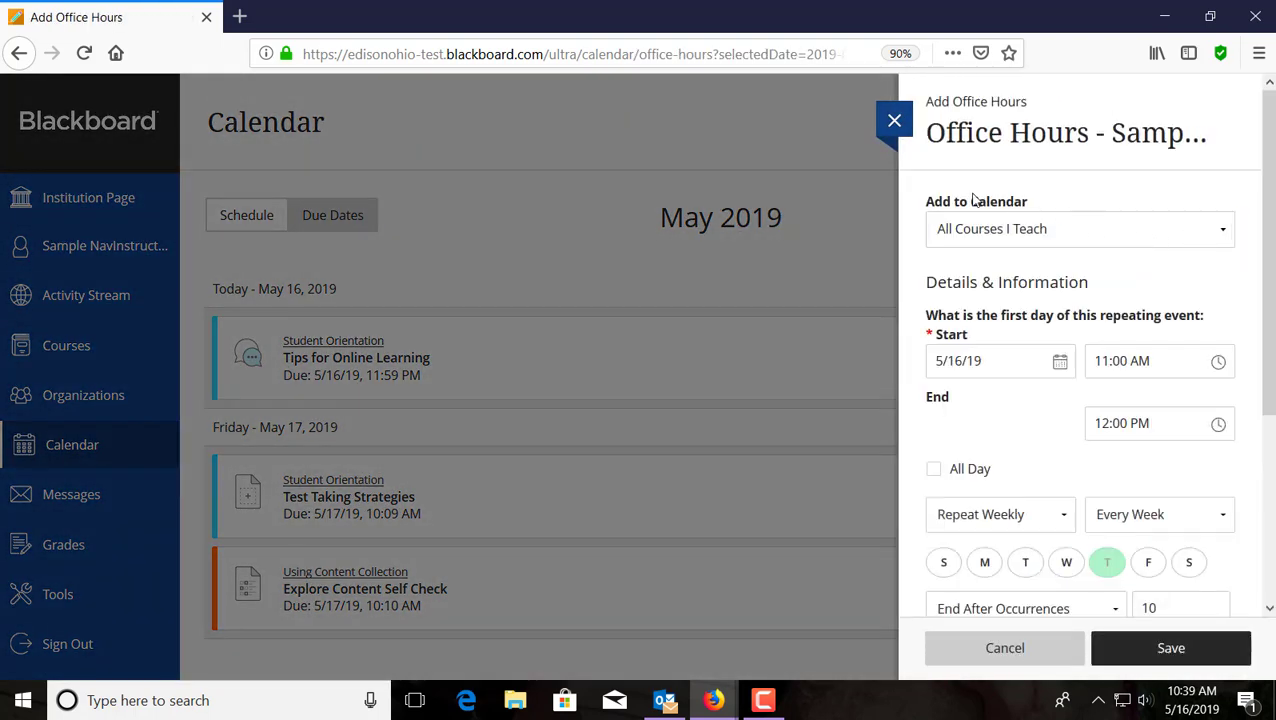
{"action": "left_click", "coordinate": [1006, 228]}
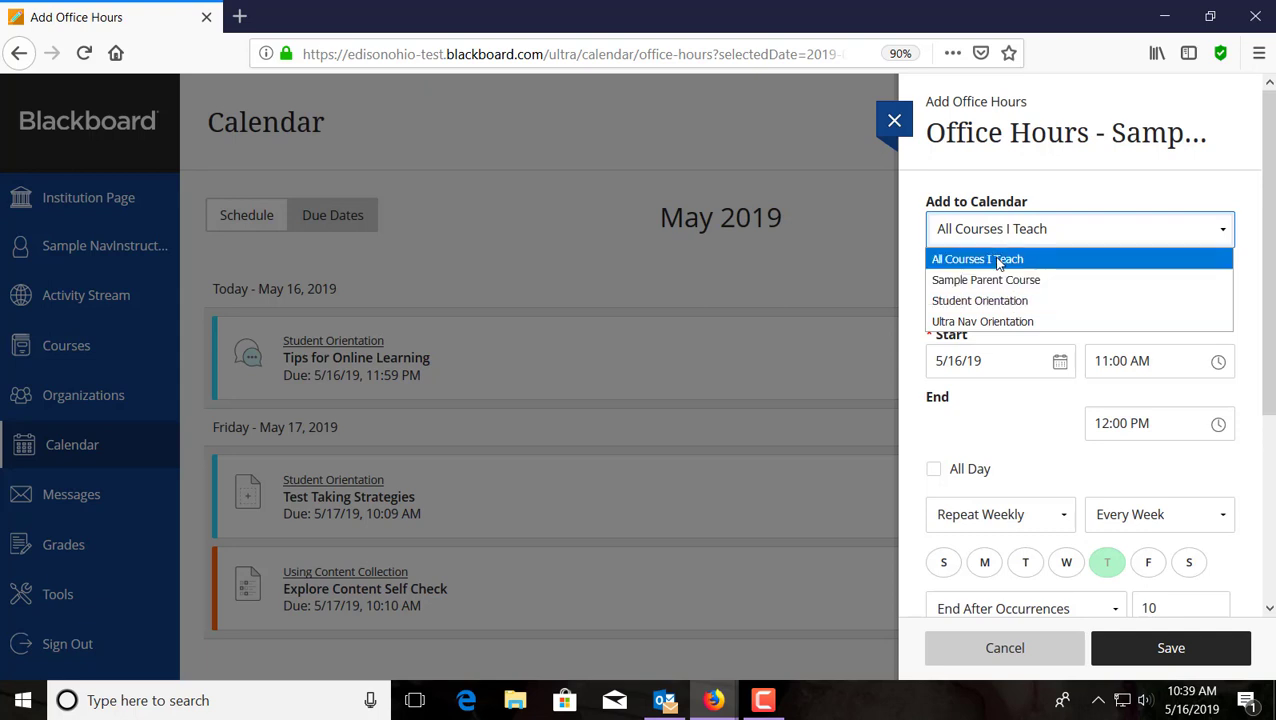
{"action": "left_click", "coordinate": [1012, 300]}
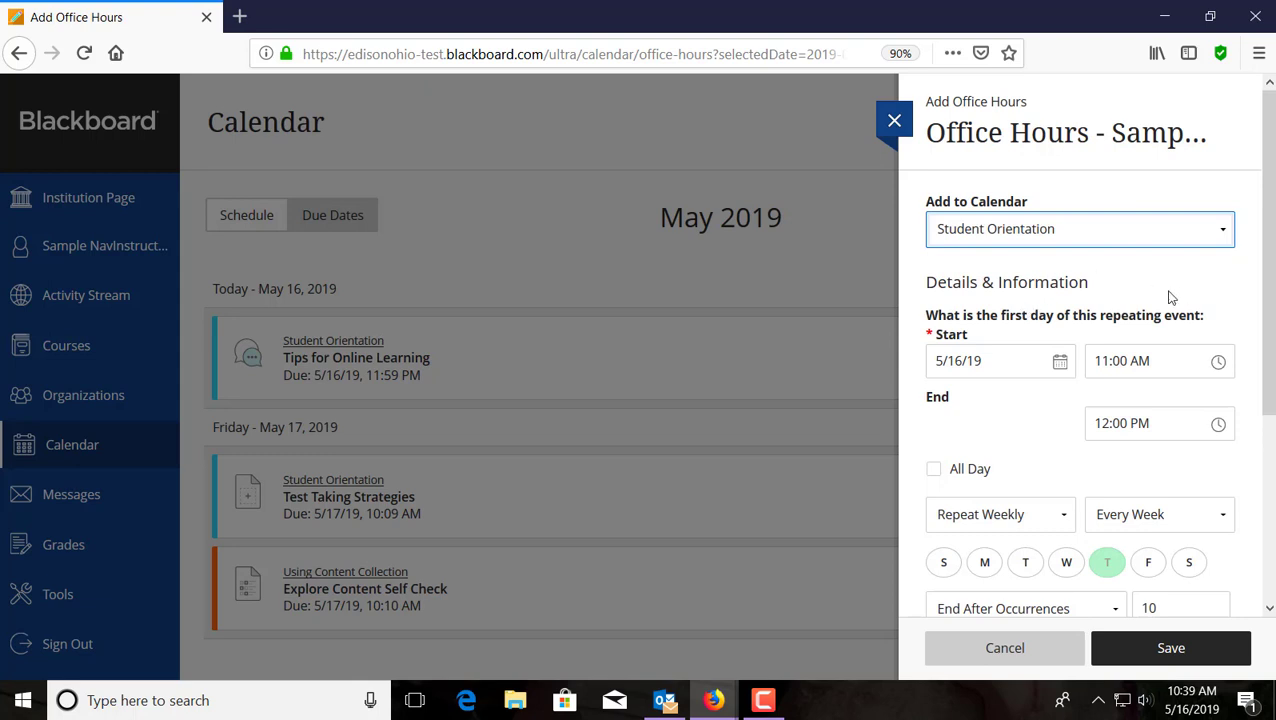
{"action": "left_click", "coordinate": [1057, 366]}
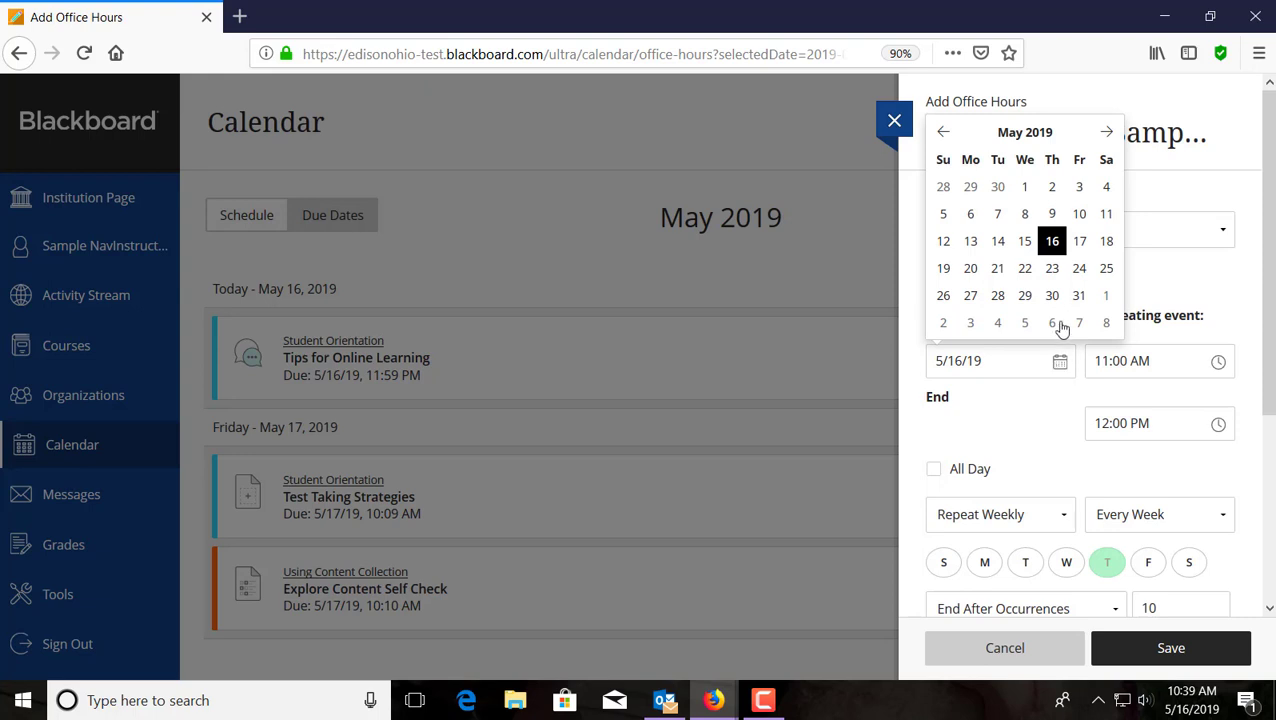
{"action": "left_click", "coordinate": [997, 270]}
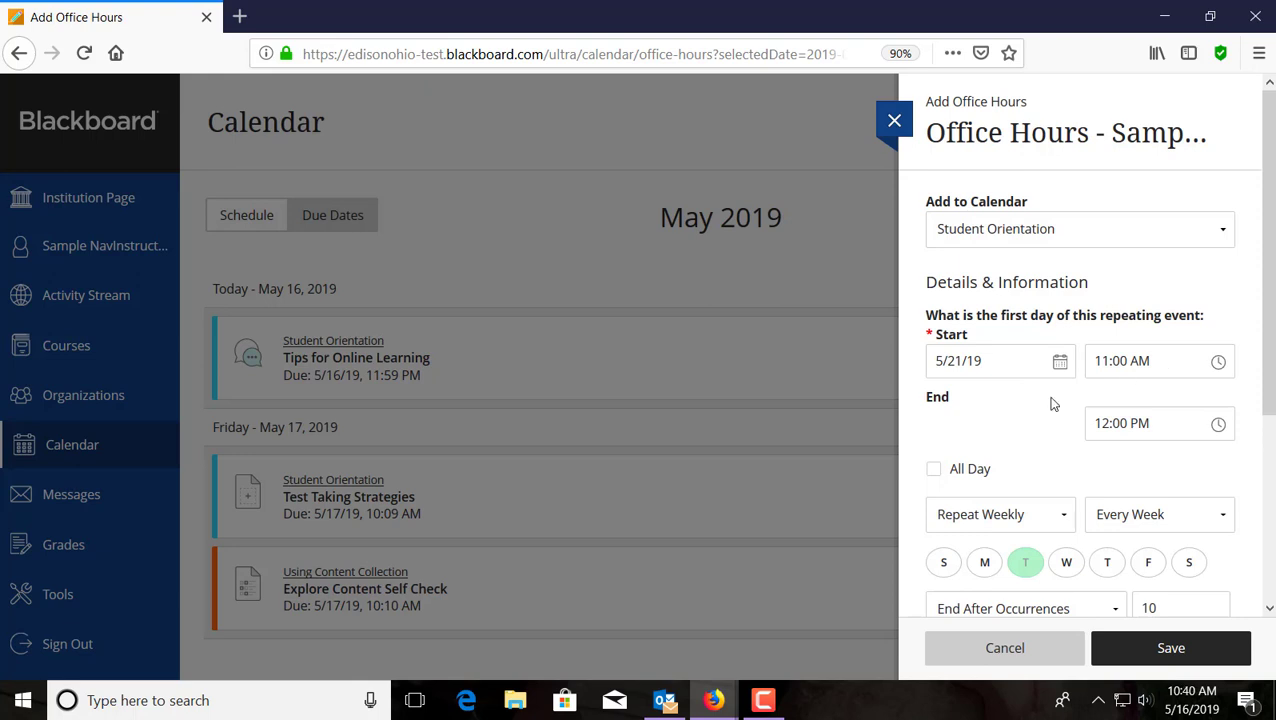
Set the office hours to repeat weekly, every week, and add Thursday as a repeat day
{"action": "scroll", "coordinate": [1034, 412], "scroll_direction": "down", "scroll_amount": 3}
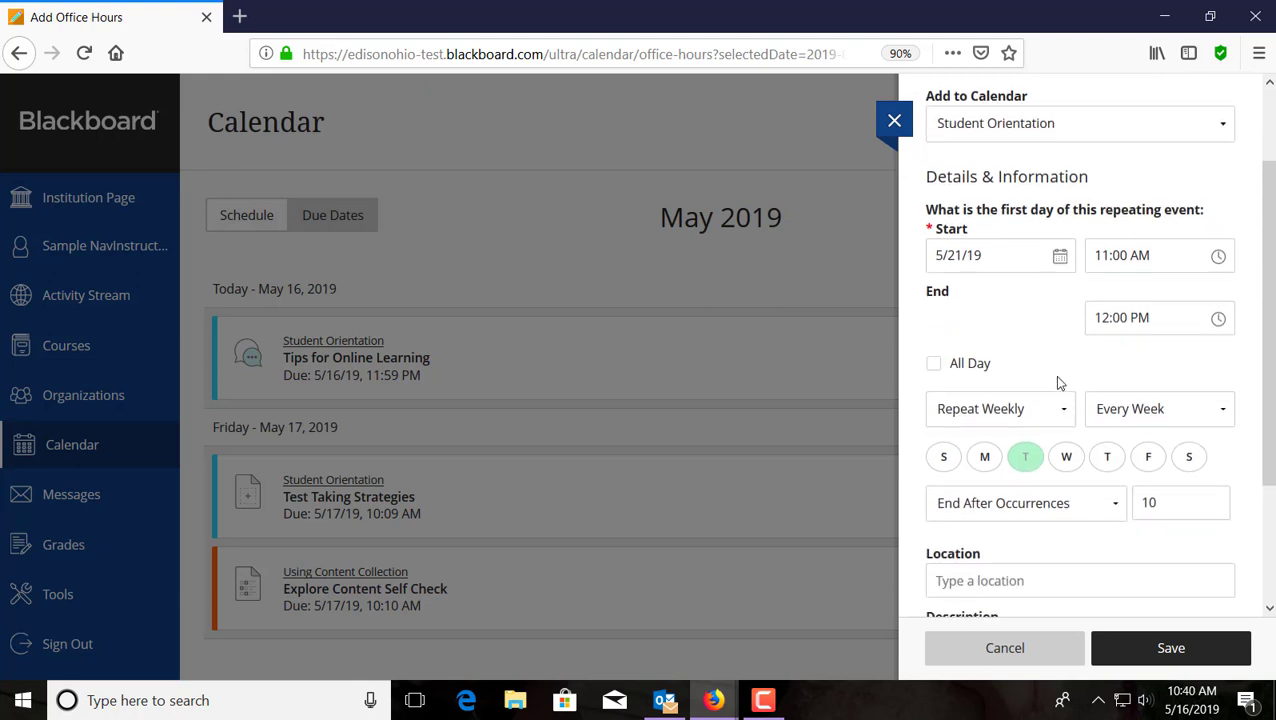
{"action": "left_click", "coordinate": [1018, 418]}
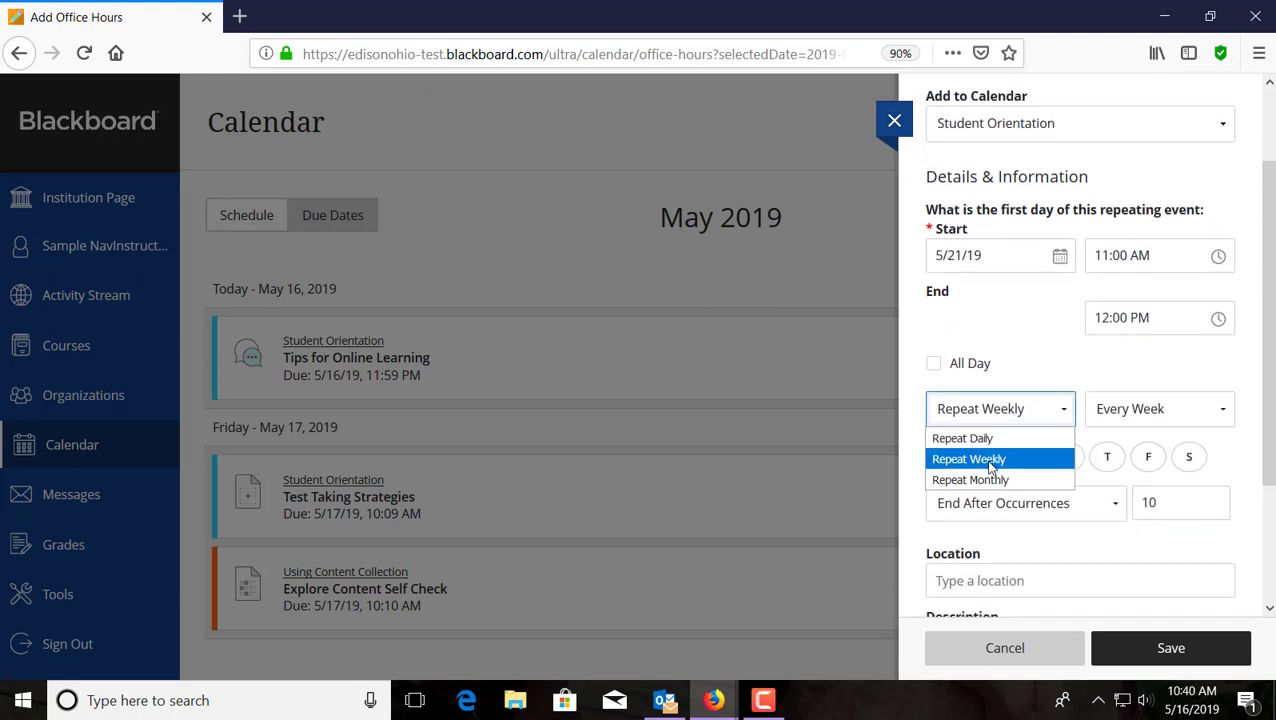
{"action": "left_click", "coordinate": [1000, 460]}
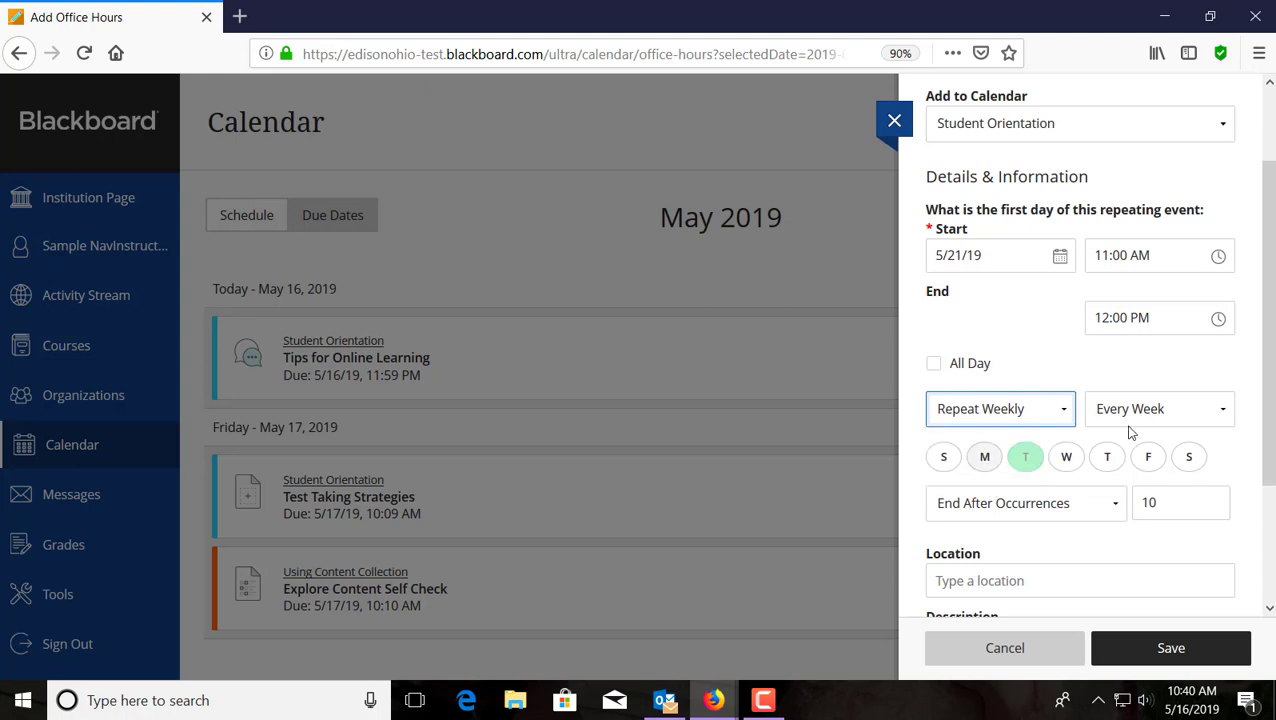
{"action": "left_click", "coordinate": [1143, 416]}
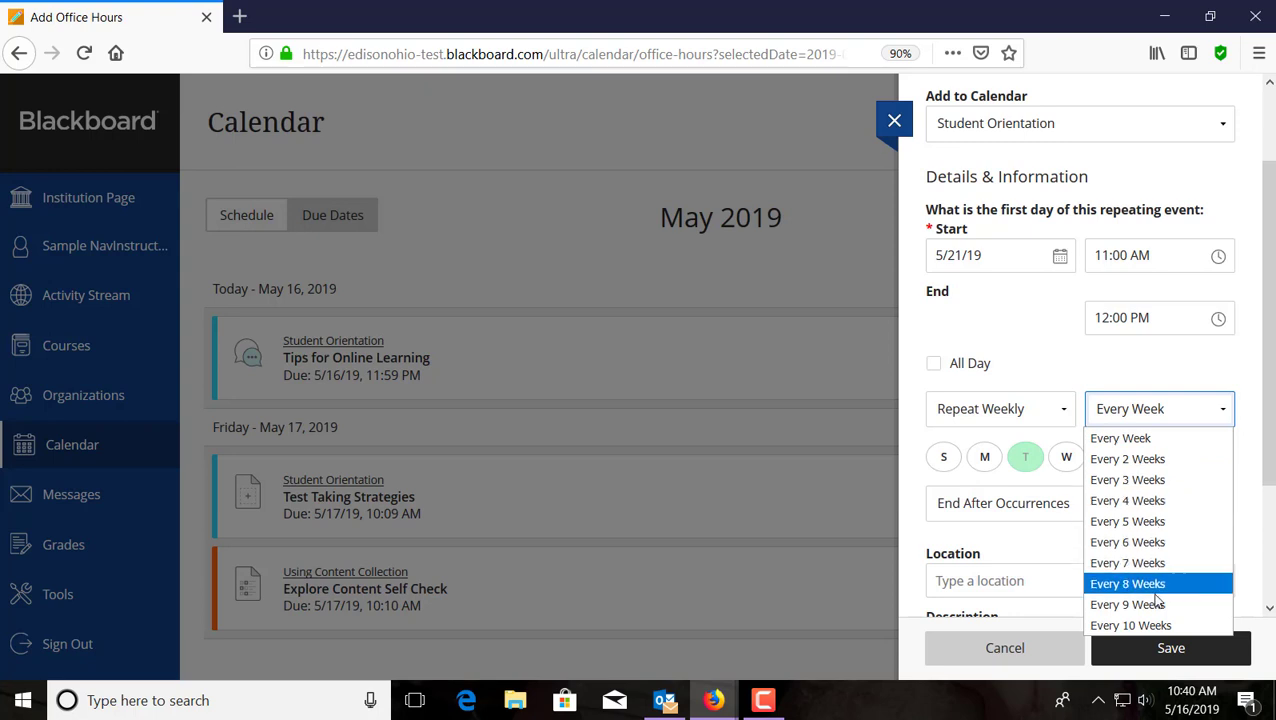
{"action": "left_click", "coordinate": [1140, 440]}
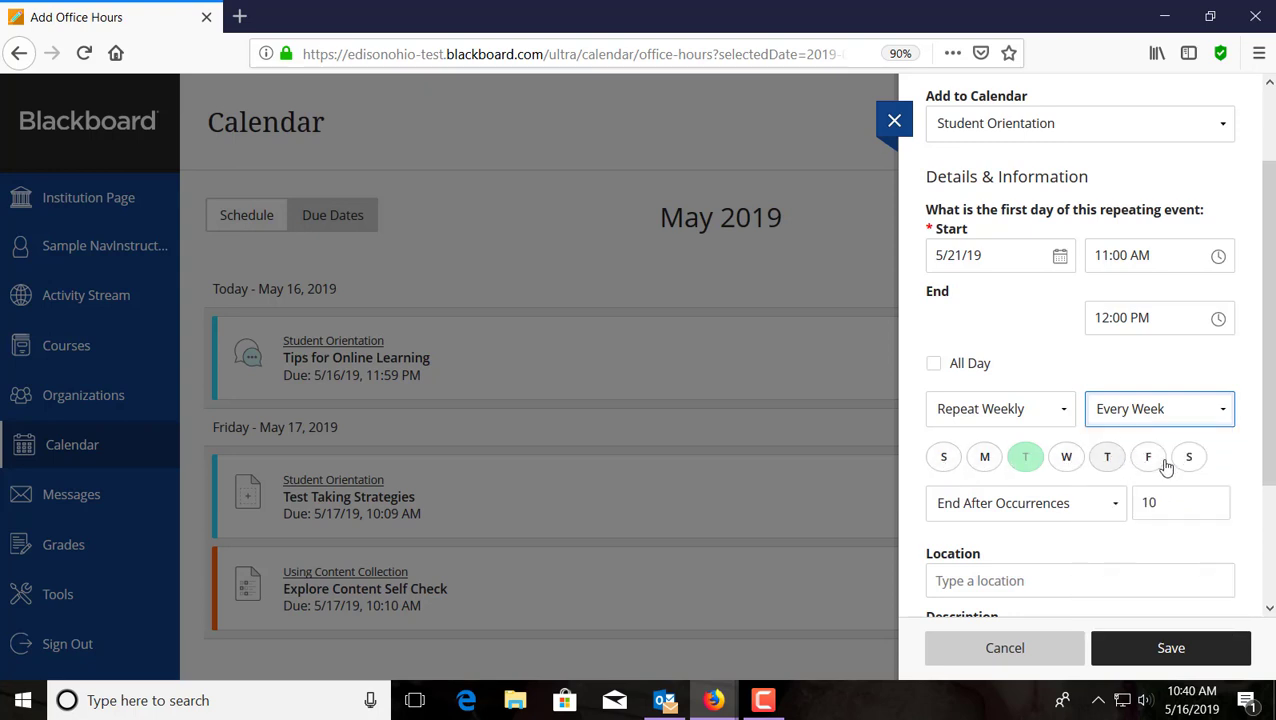
{"action": "left_click", "coordinate": [1112, 465]}
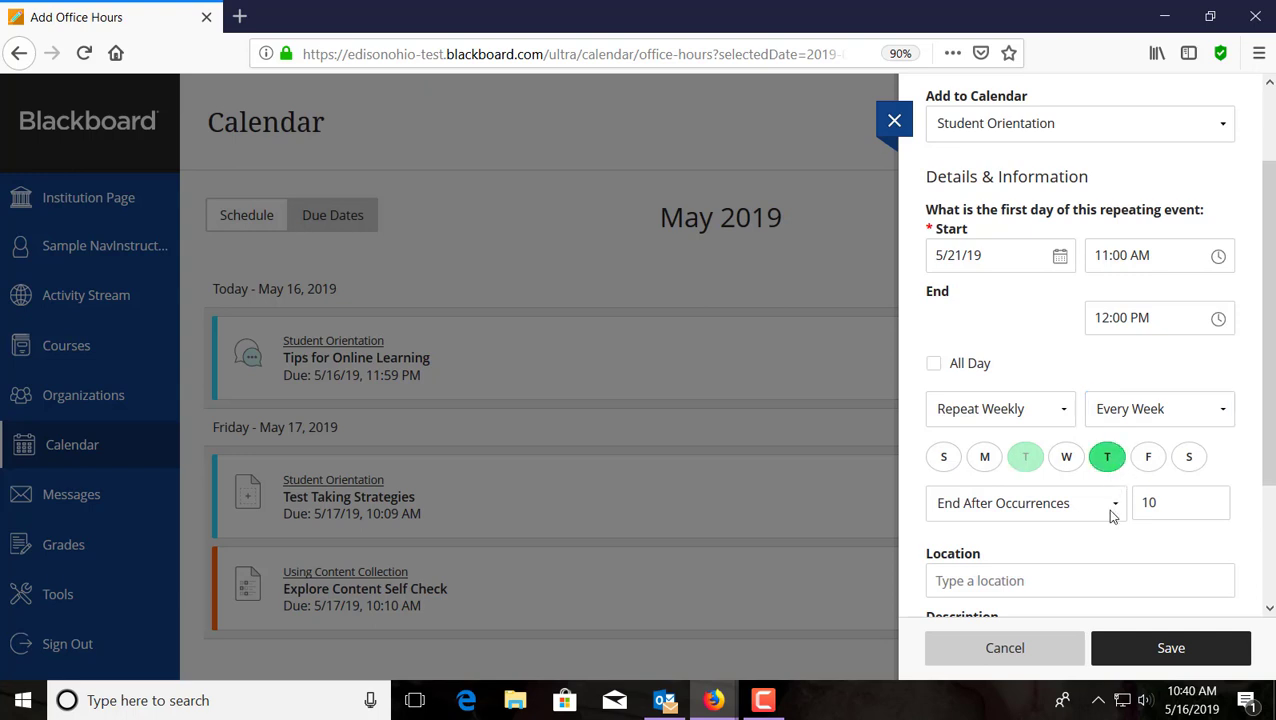
Set the repeating office hours to end after 16 occurrences
{"action": "scroll", "coordinate": [1109, 510], "scroll_direction": "down", "scroll_amount": 2}
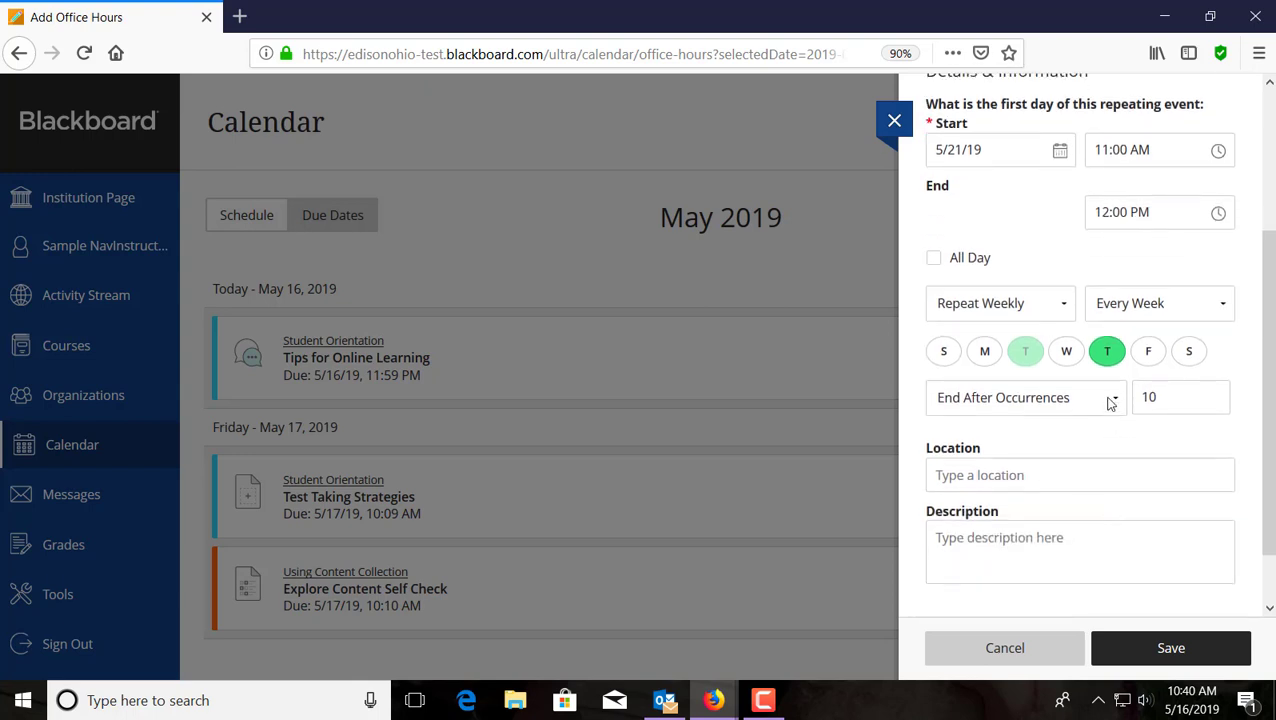
{"action": "left_click", "coordinate": [1167, 398]}
{"action": "double_click", "coordinate": [1167, 398]}
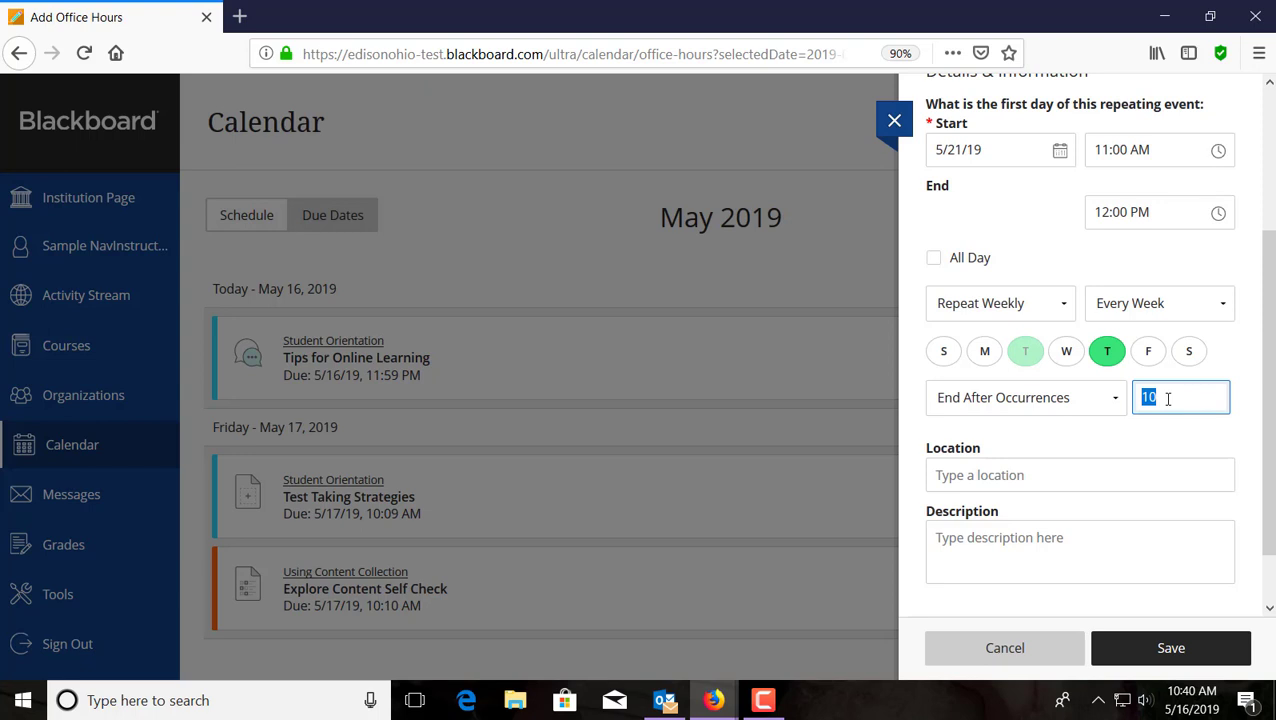
{"action": "type", "text": "16"}
Change the office hours' repetition to end on a date and choose 5/31/19
{"action": "left_click", "coordinate": [1112, 398]}
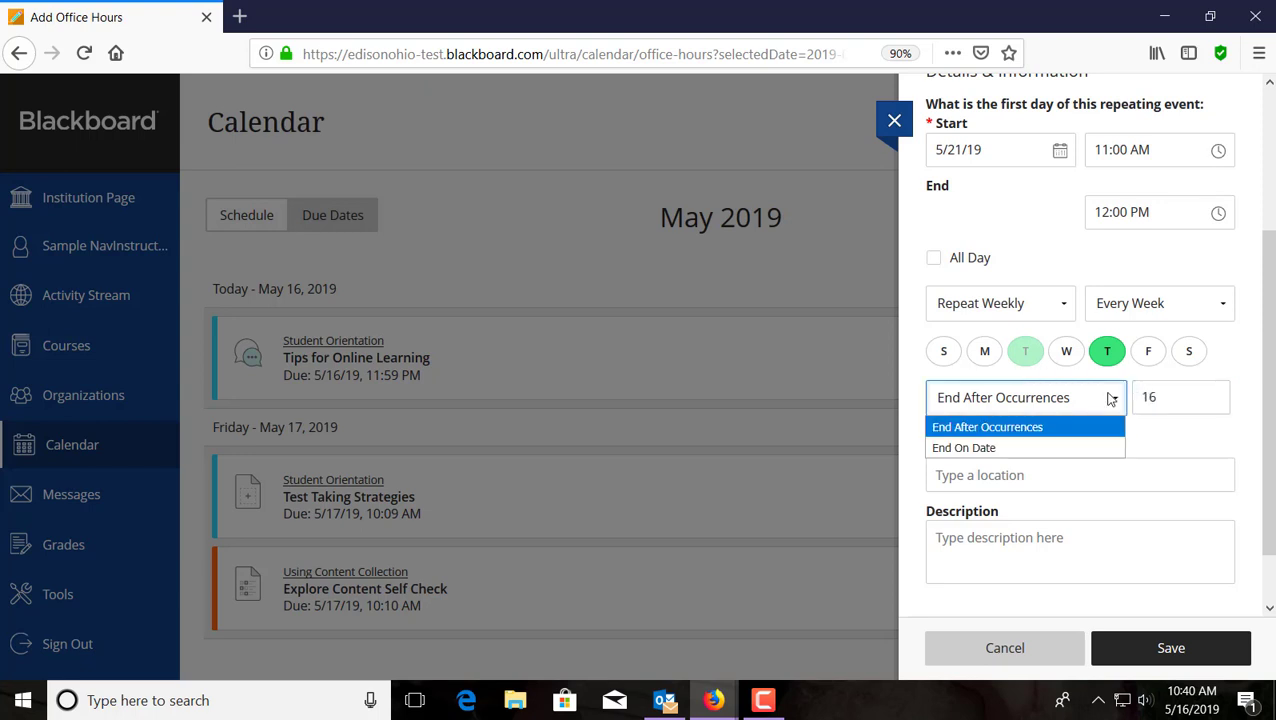
{"action": "left_click", "coordinate": [990, 449]}
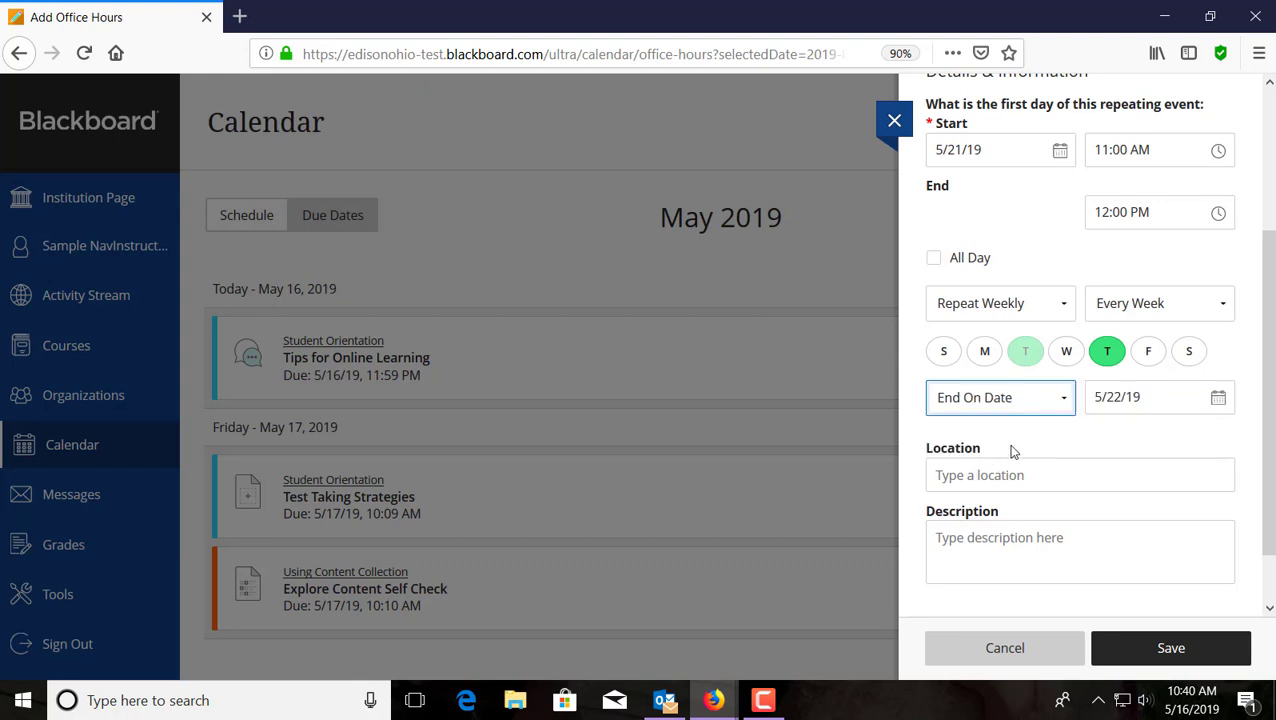
{"action": "left_click", "coordinate": [1218, 399]}
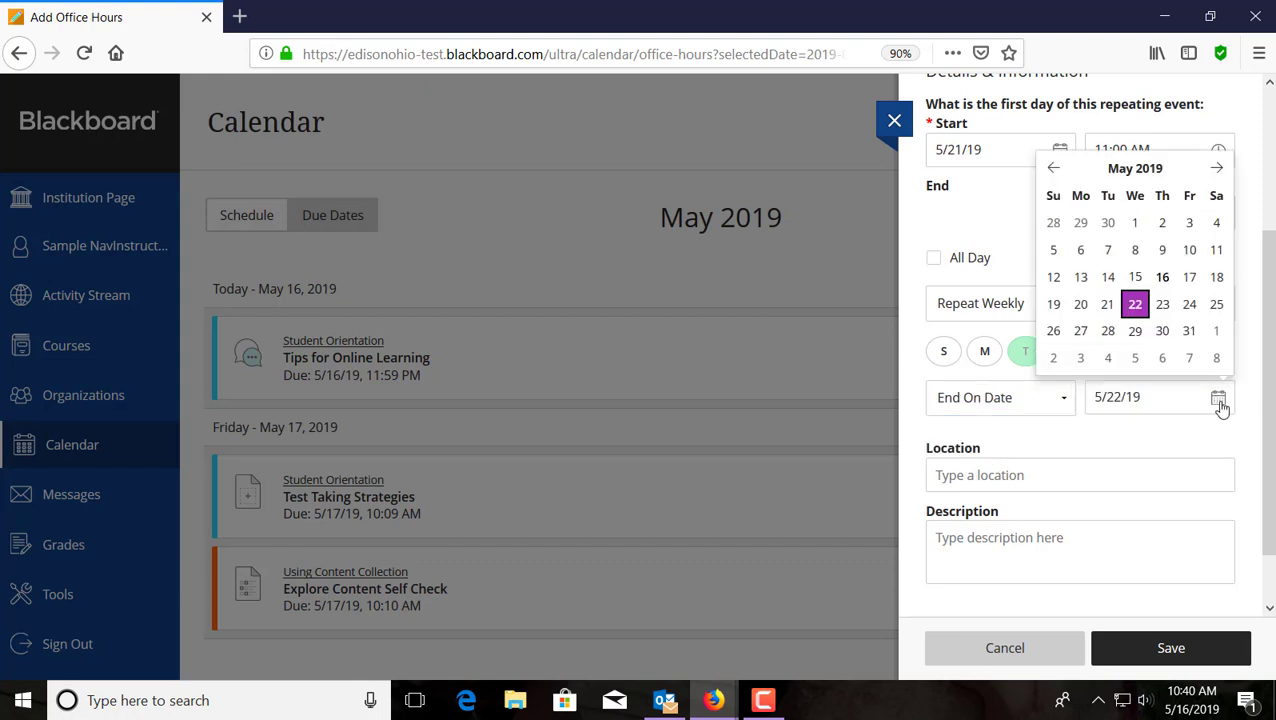
{"action": "left_click", "coordinate": [1189, 331]}
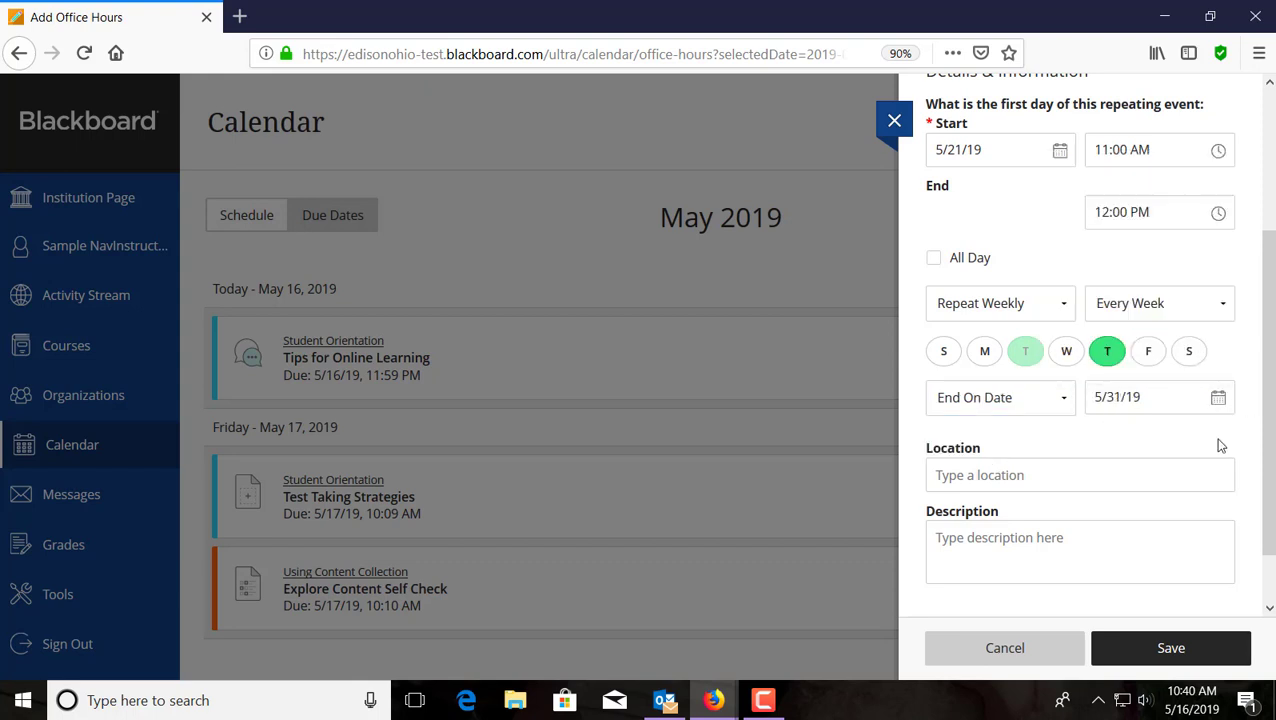
Enter Online as the location of the office hours and activate the description field
{"action": "left_click", "coordinate": [1077, 481]}
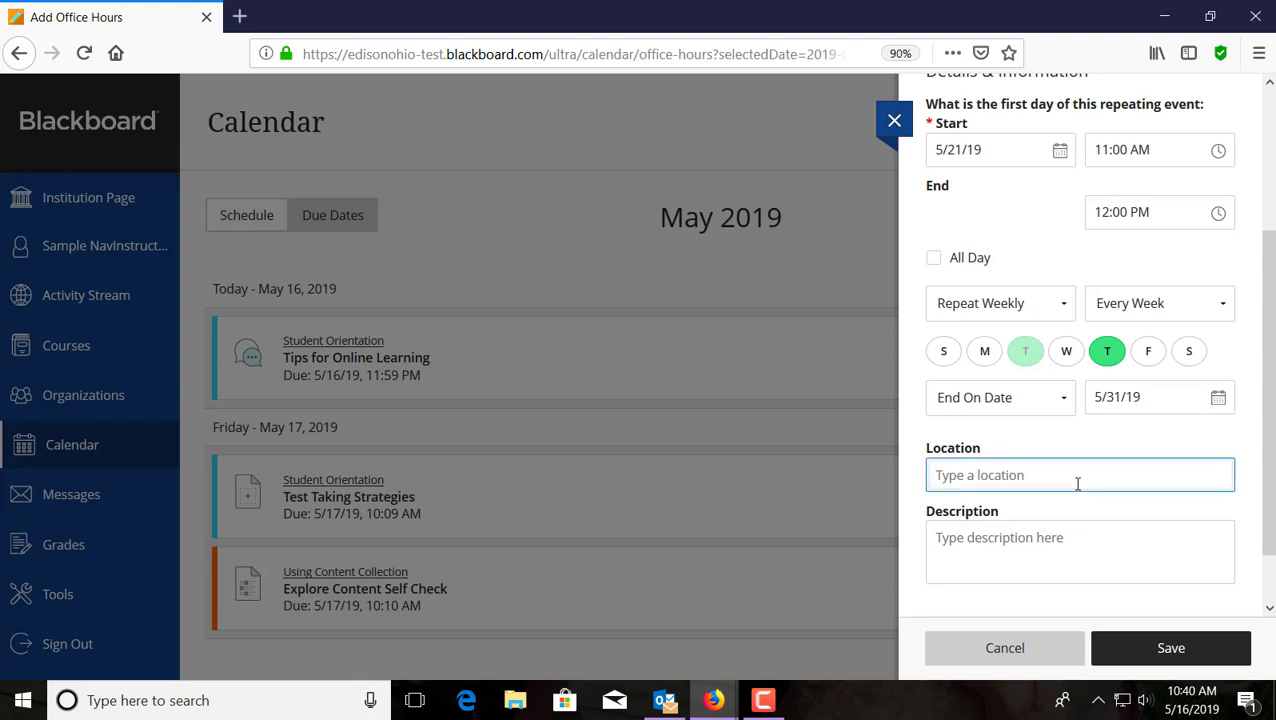
{"action": "type", "text": "Room#"}
{"action": "left_click_drag", "start_coordinate": [1046, 473], "coordinate": [917, 467]}
{"action": "type", "text": "Onloin"}
{"action": "key", "text": "BackSpace"}
{"action": "key", "text": "BackSpace"}
{"action": "key", "text": "BackSpace"}
{"action": "type", "text": "n"}
{"action": "key", "text": "BackSpace"}
{"action": "key", "text": "BackSpace"}
{"action": "type", "text": "line"}
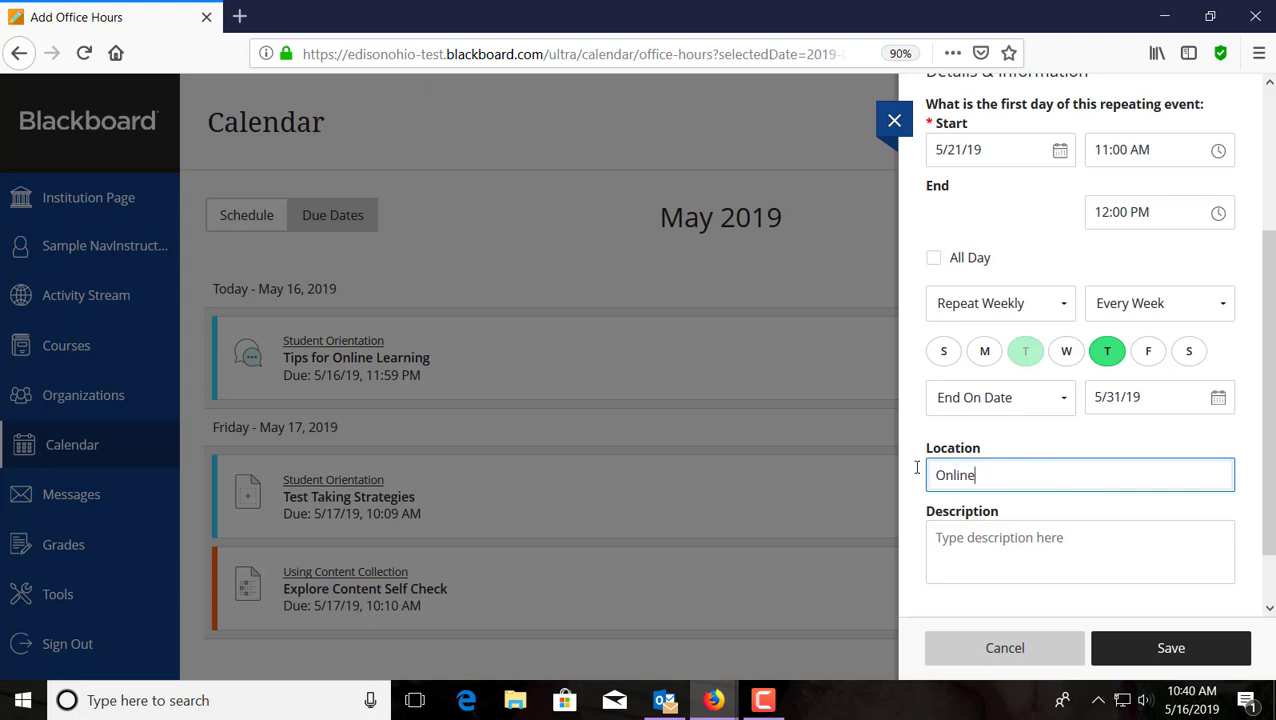
{"action": "left_click", "coordinate": [1006, 540]}
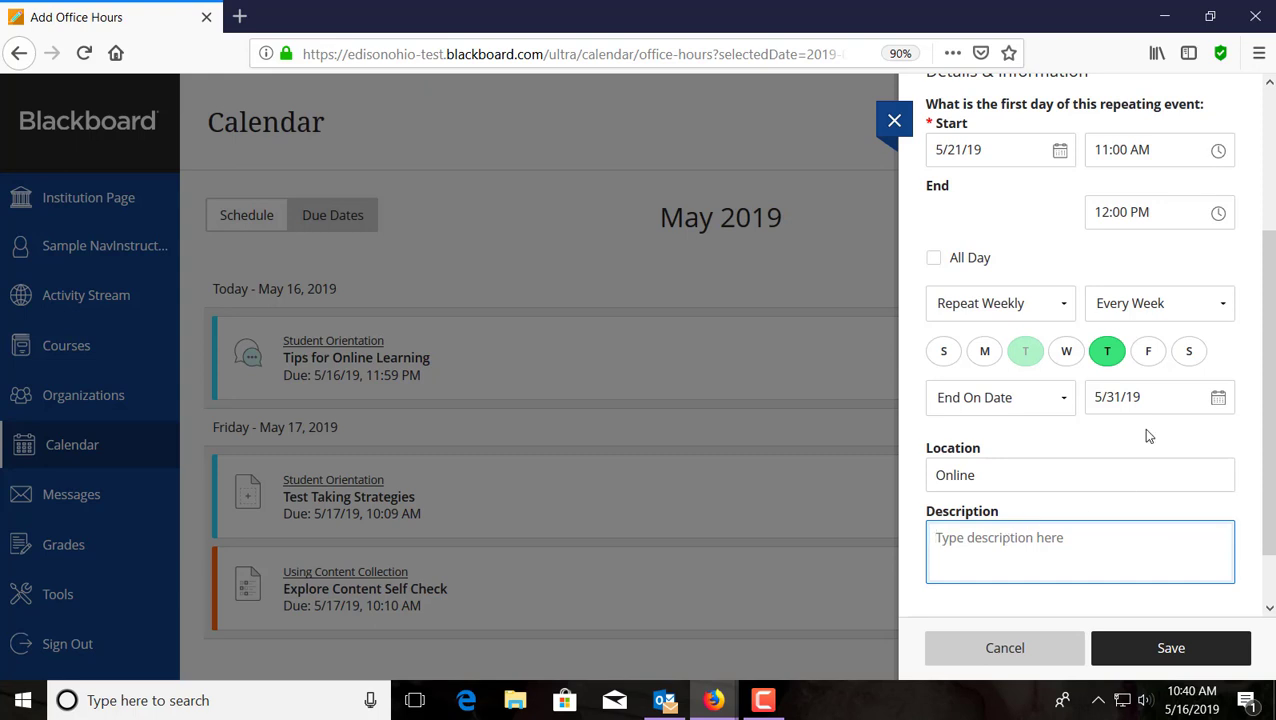
Review the repeating office hours' details and save them to the Student Orientation calendar
{"action": "scroll", "coordinate": [1191, 392], "scroll_direction": "up", "scroll_amount": 4}
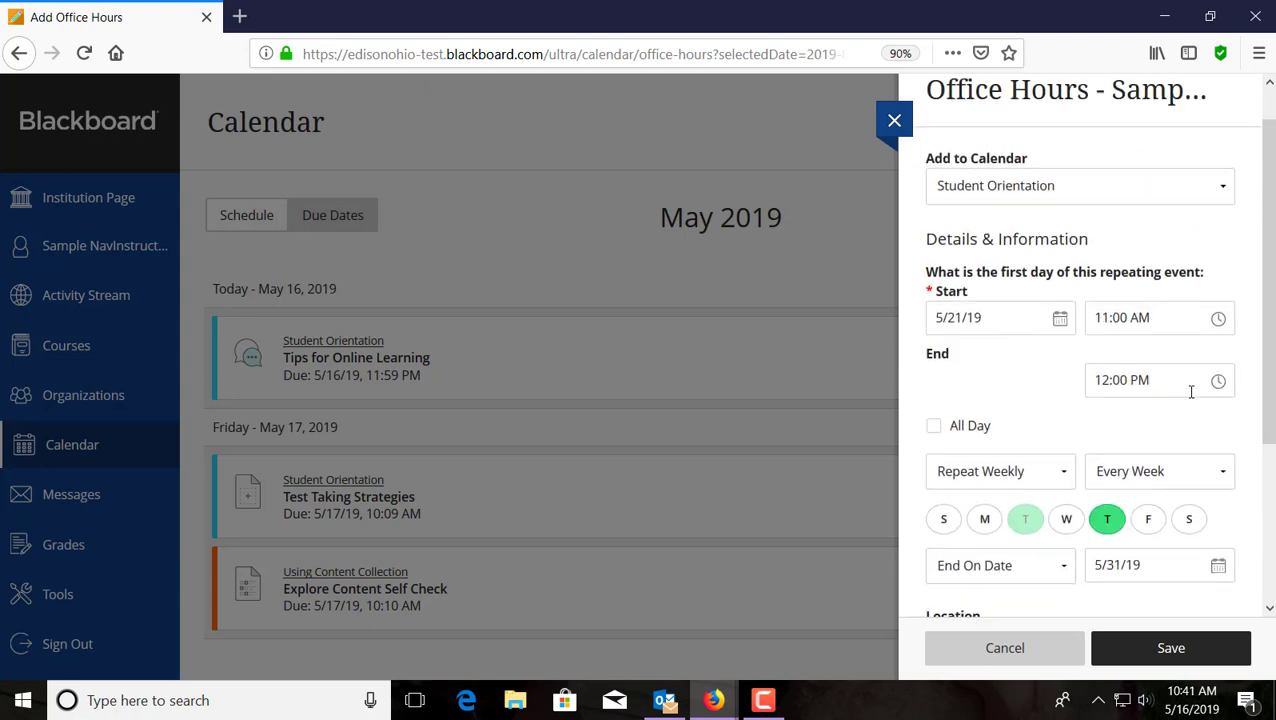
{"action": "scroll", "coordinate": [1200, 440], "scroll_direction": "down", "scroll_amount": 4}
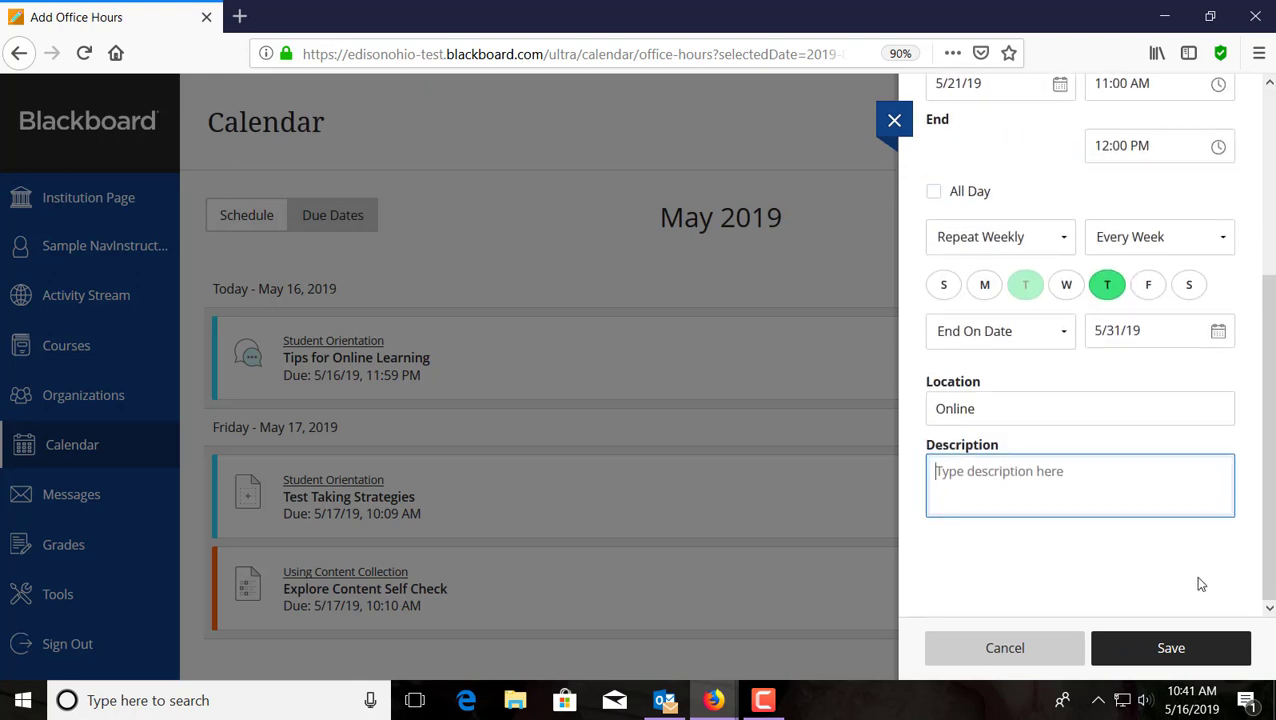
{"action": "scroll", "coordinate": [1183, 562], "scroll_direction": "up", "scroll_amount": 4}
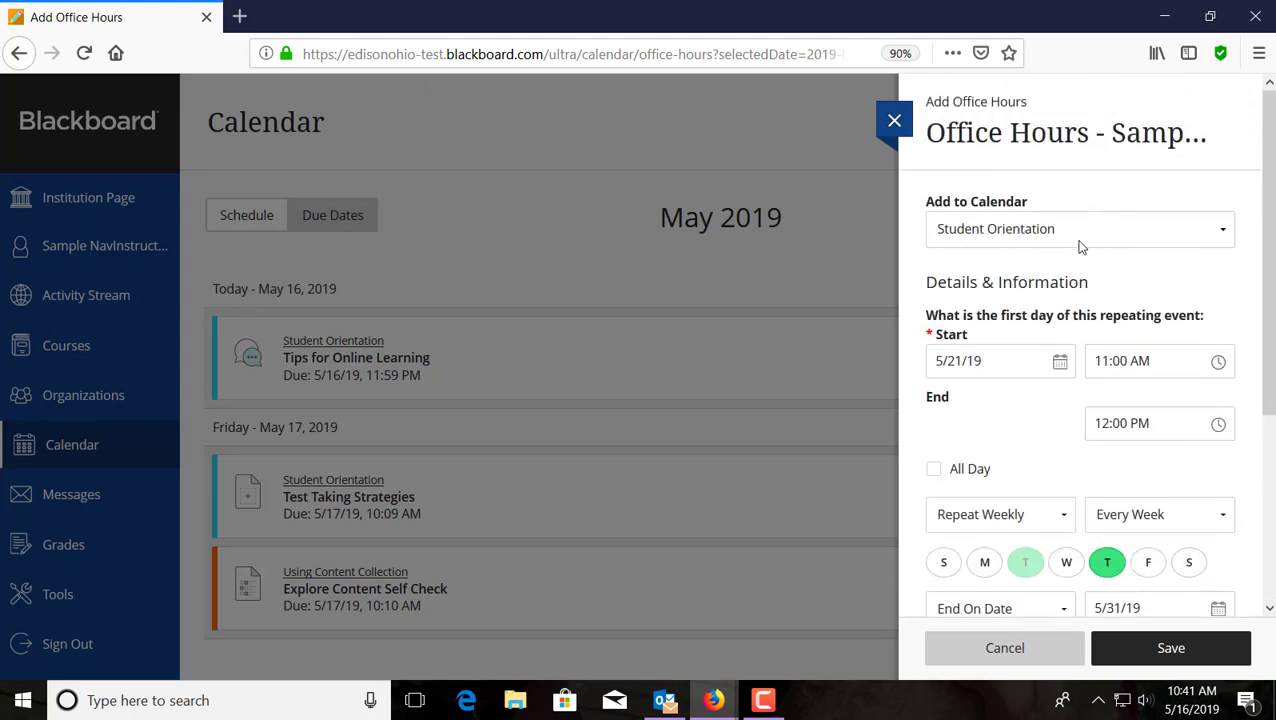
{"action": "left_click", "coordinate": [1171, 650]}
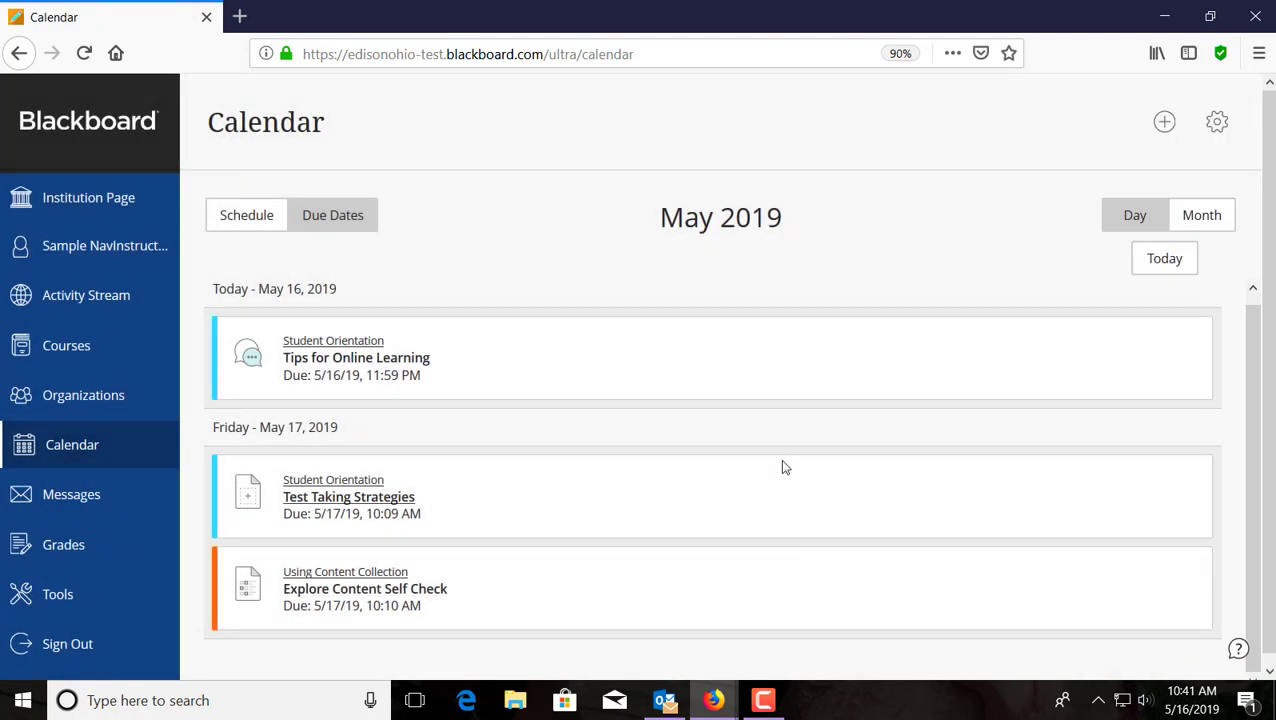
Start a new calendar event and assign it to the Student Orientation calendar
{"action": "left_click", "coordinate": [1165, 123]}
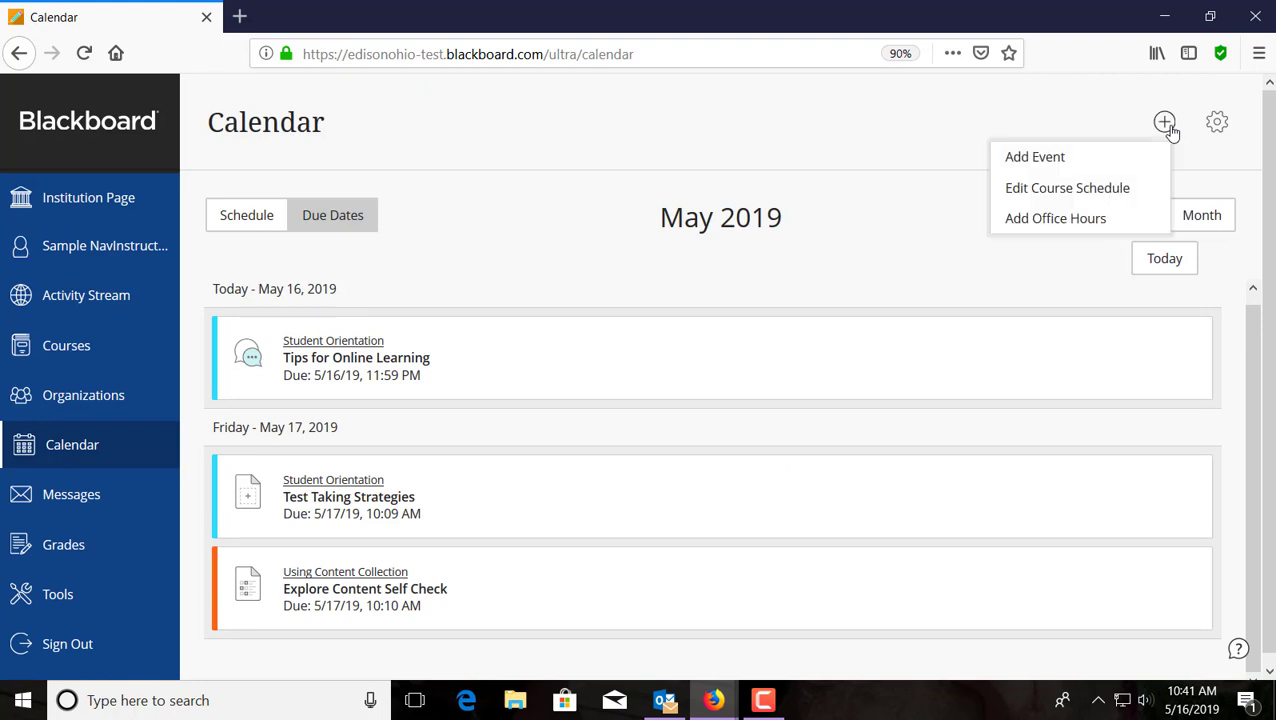
{"action": "left_click", "coordinate": [1040, 160]}
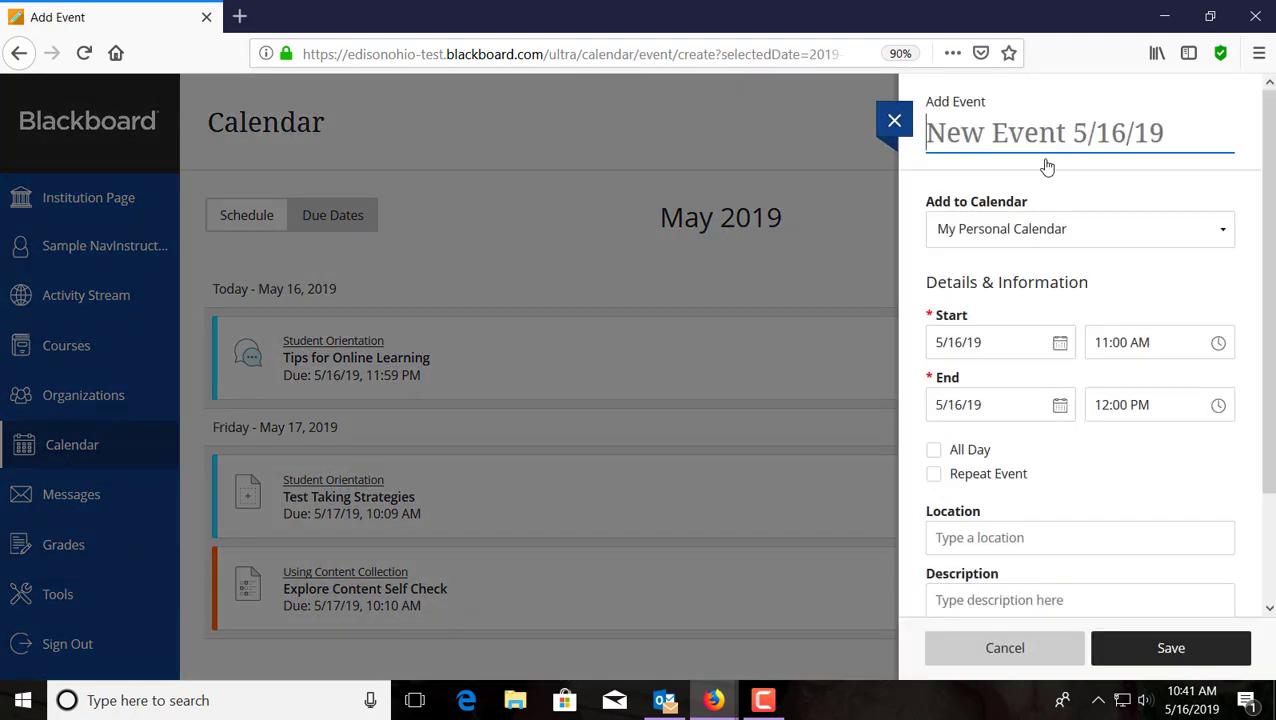
{"action": "left_click", "coordinate": [1035, 240]}
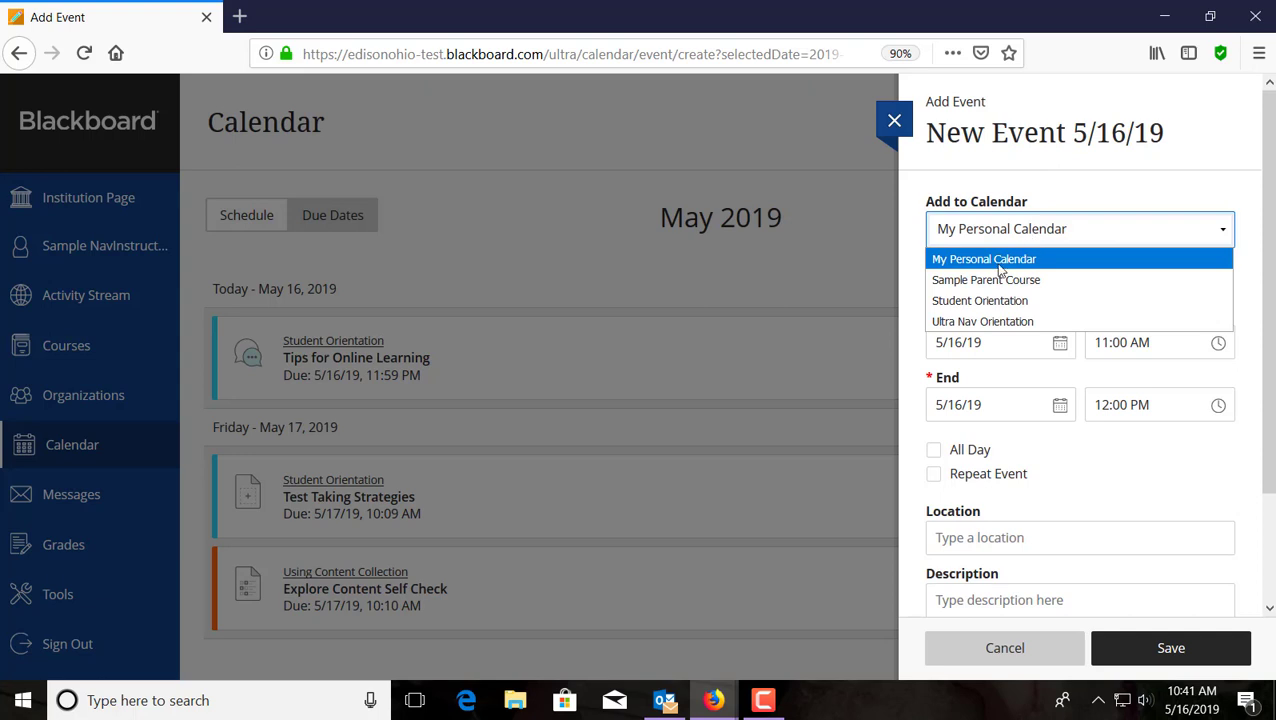
{"action": "left_click", "coordinate": [990, 259]}
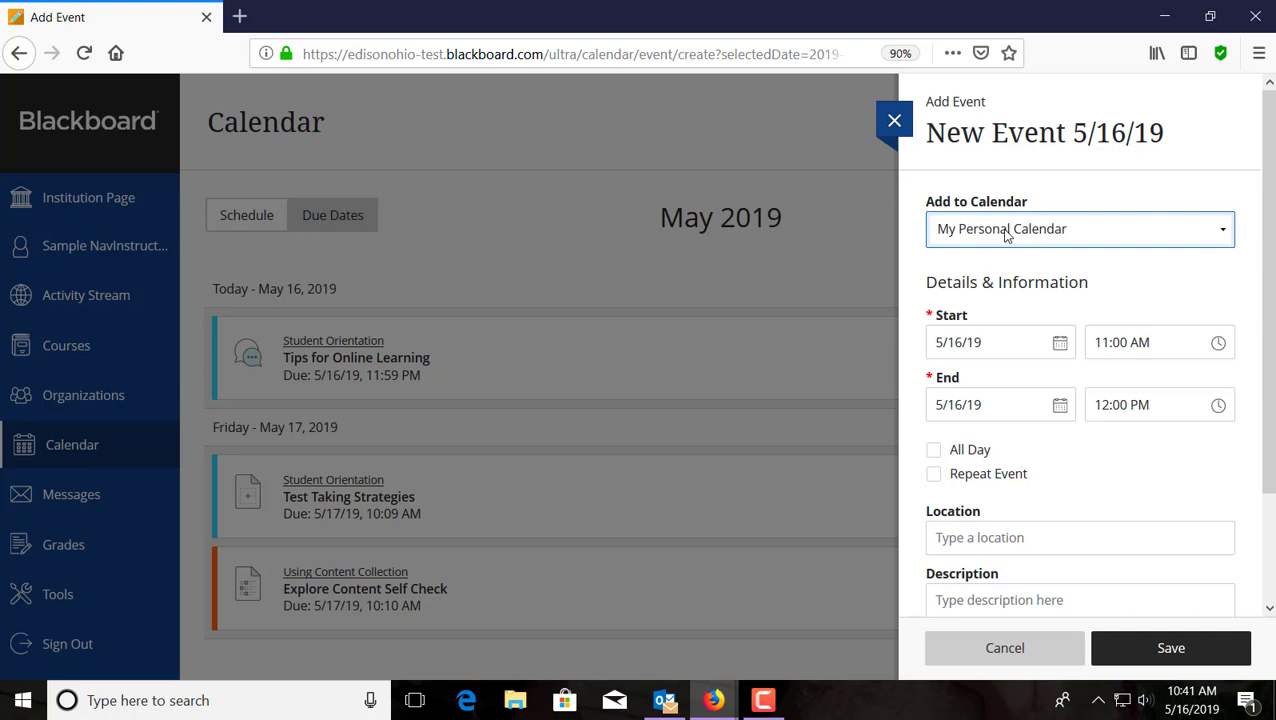
{"action": "left_click", "coordinate": [1006, 232]}
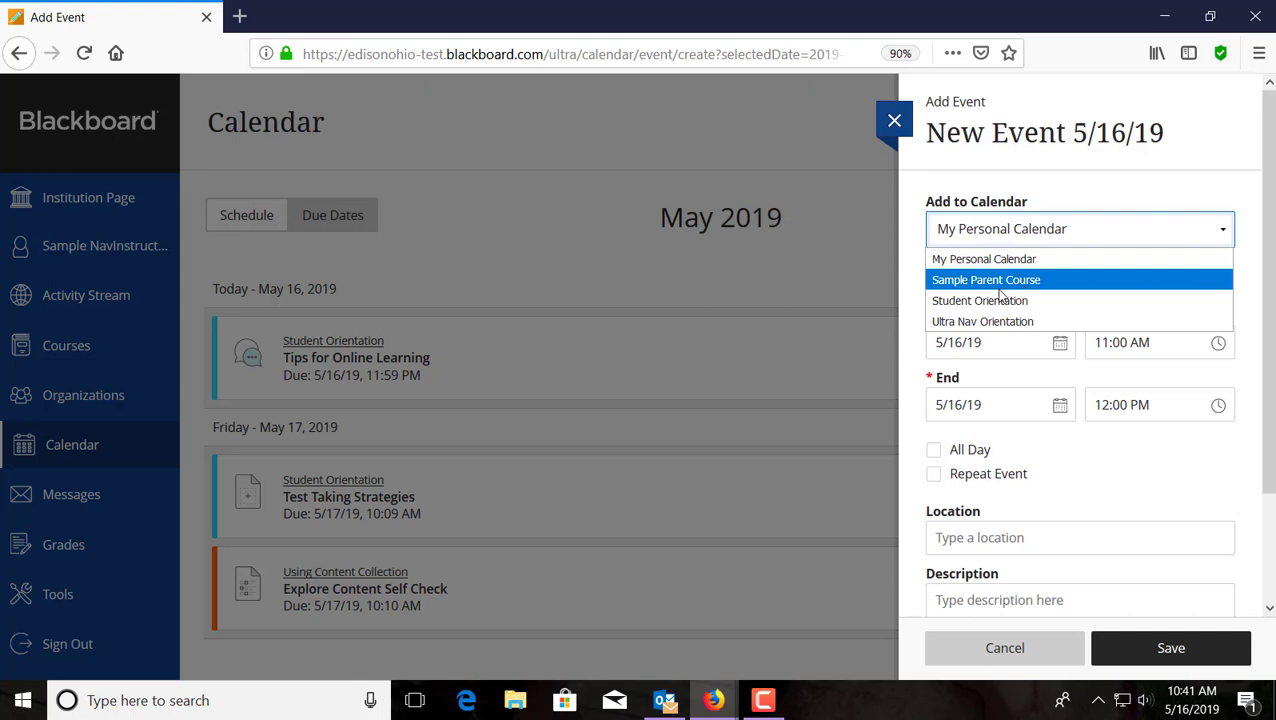
{"action": "key", "text": "Escape"}
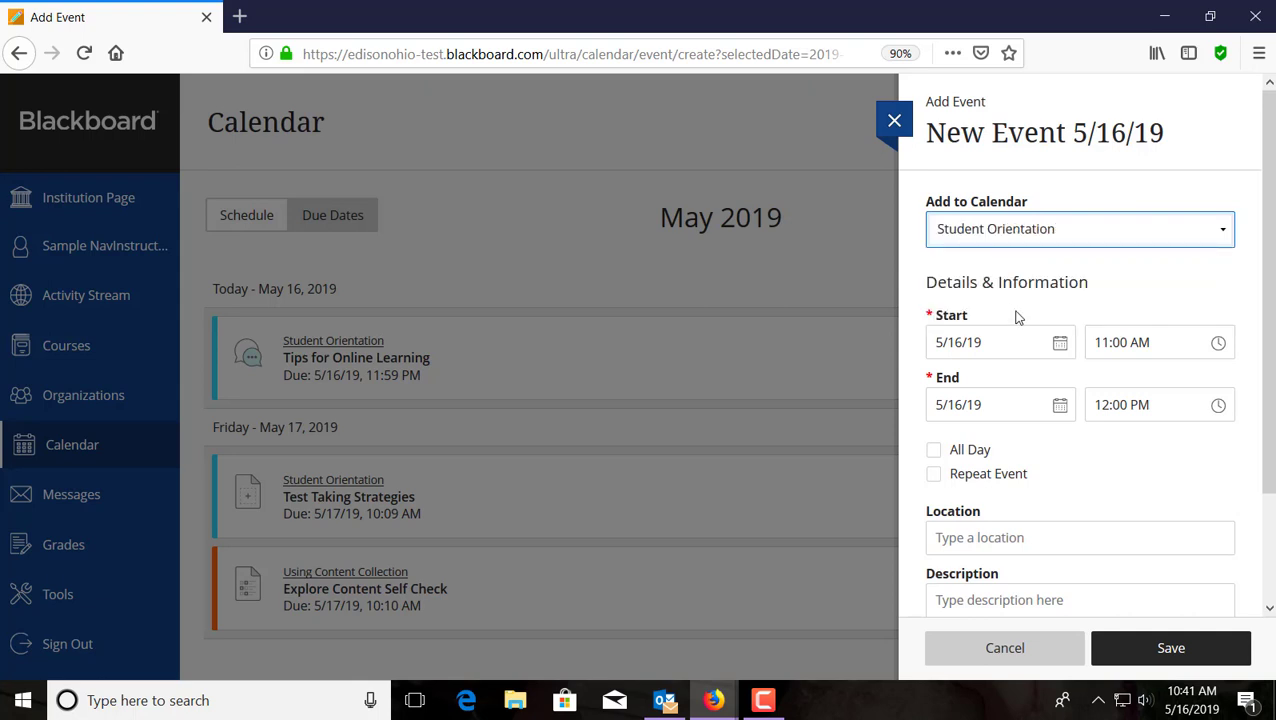
{"action": "left_click", "coordinate": [1125, 456]}
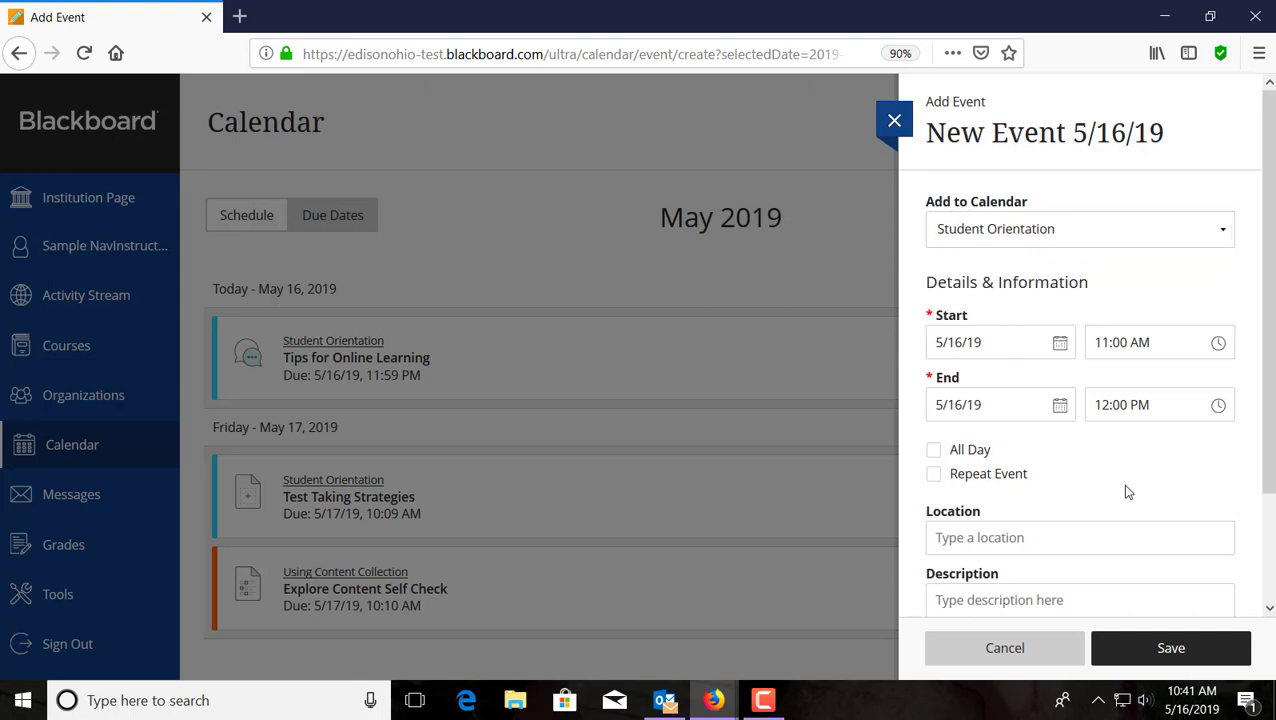
Set the new event's start date to 5/17/19 and make it an all-day event
{"action": "scroll", "coordinate": [1190, 476], "scroll_direction": "down", "scroll_amount": 2}
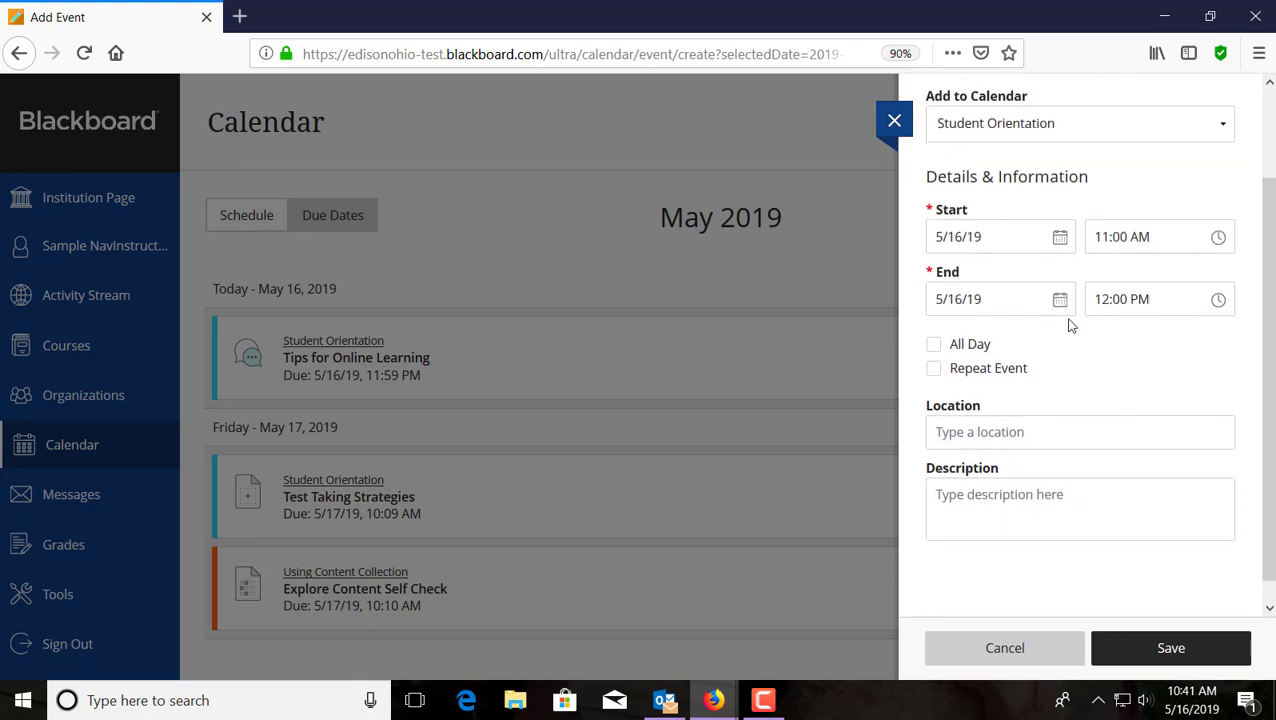
{"action": "left_click", "coordinate": [1060, 238]}
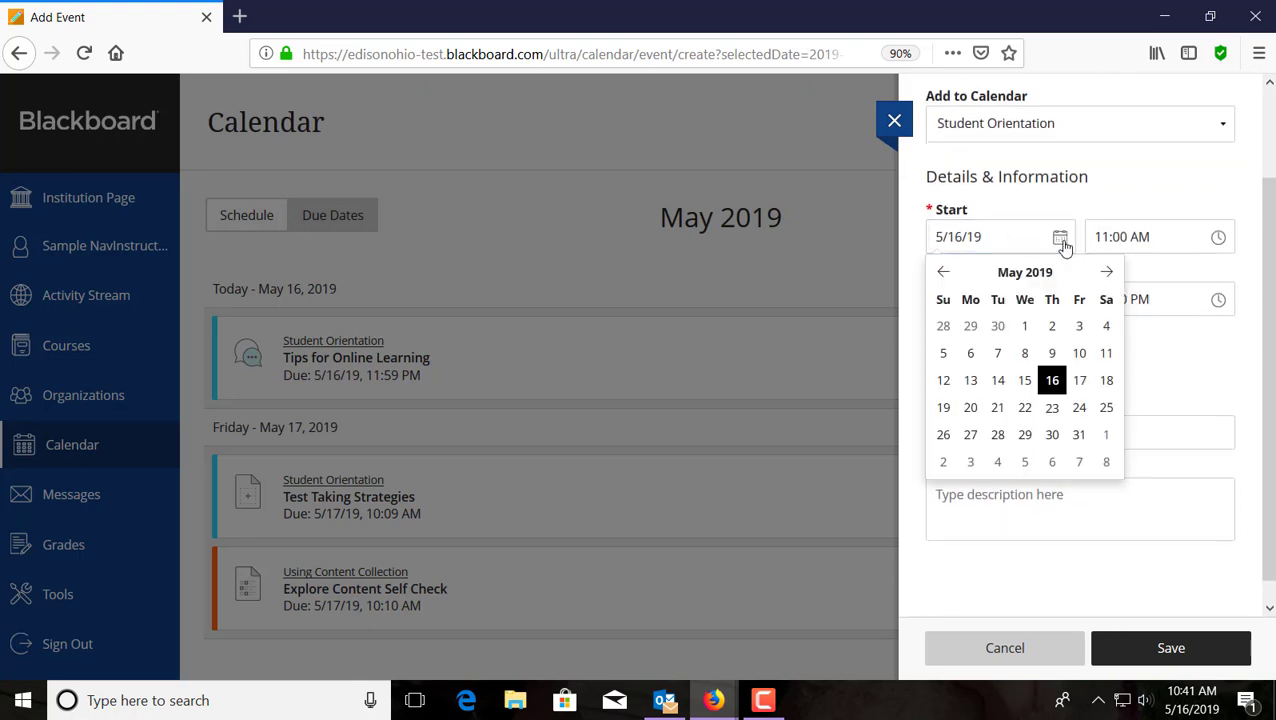
{"action": "left_click", "coordinate": [1080, 381]}
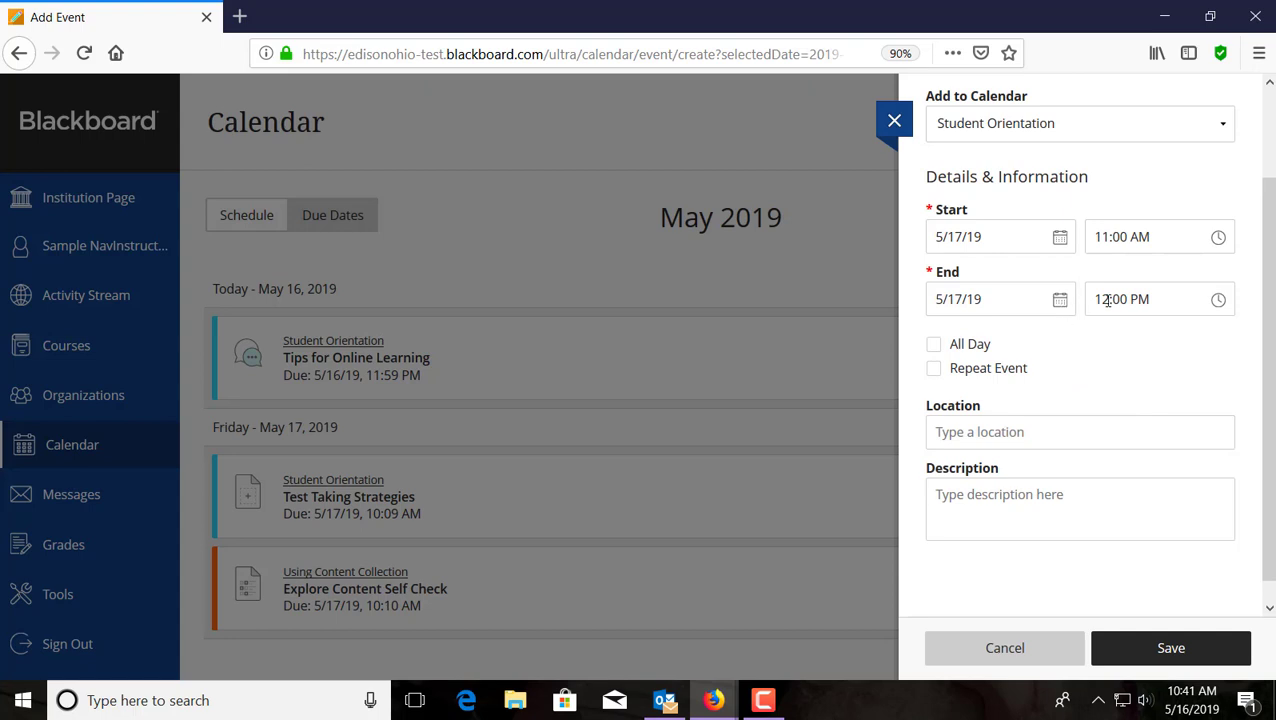
{"action": "left_click", "coordinate": [933, 344]}
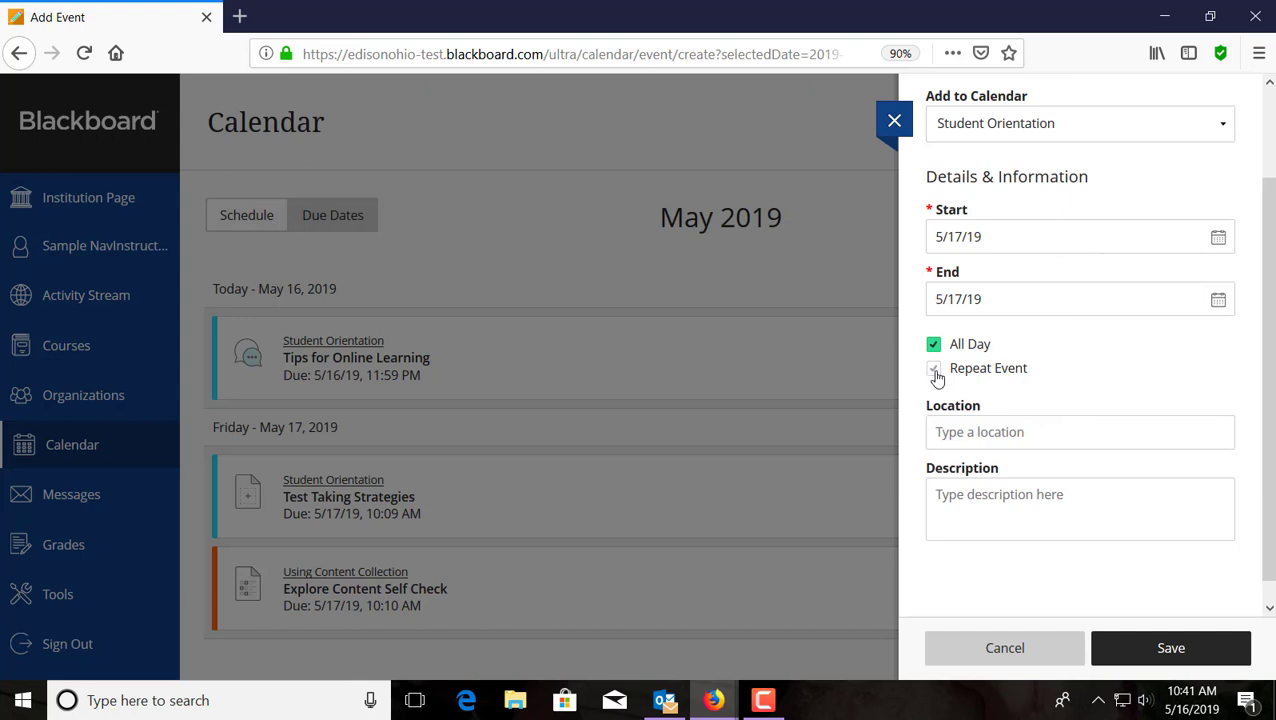
Enter Meet online as the event's location and save the event
{"action": "left_click", "coordinate": [1056, 431]}
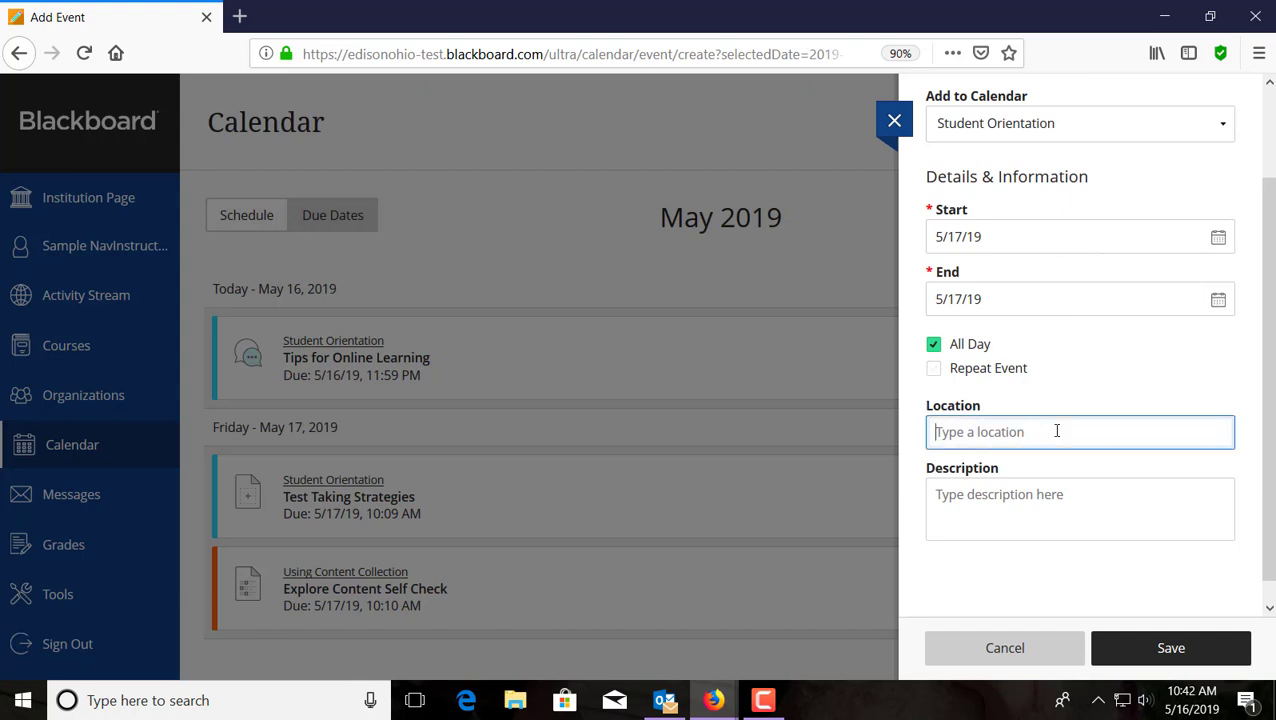
{"action": "type", "text": "Meet online"}
{"action": "left_click", "coordinate": [1170, 650]}
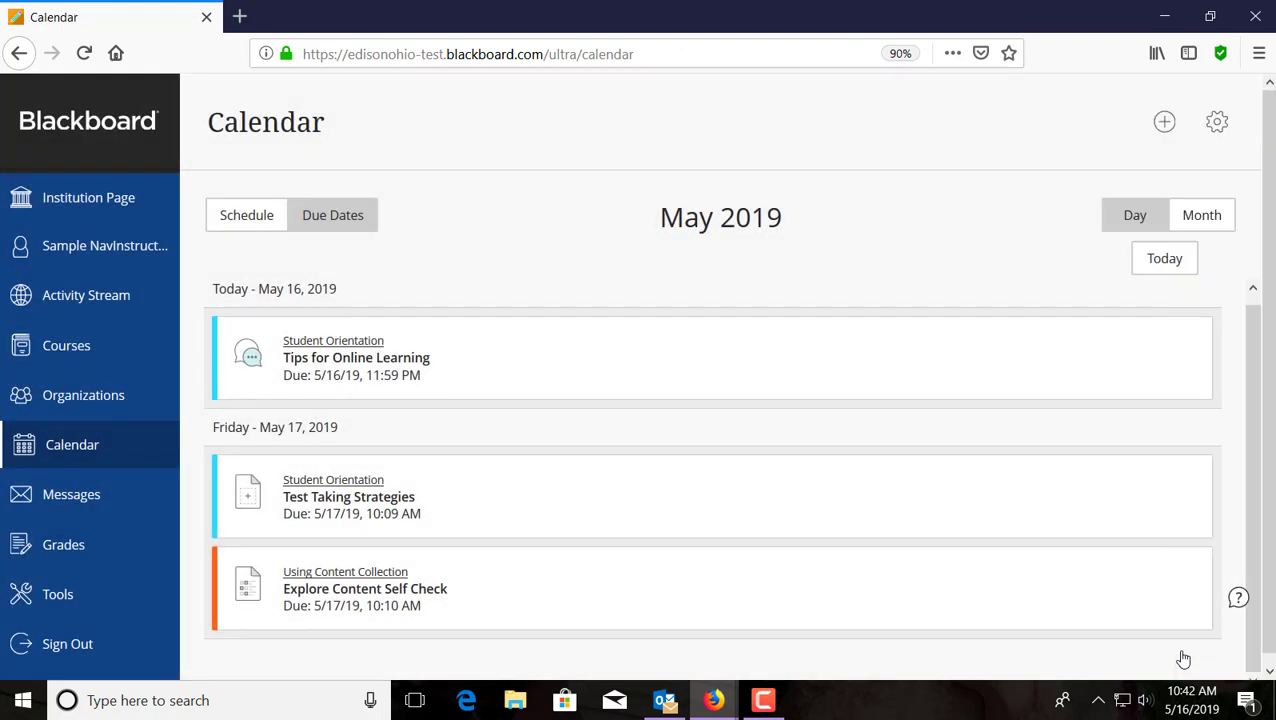
Show the schedule for Friday, May 17, in day view to check the new event
{"action": "left_click", "coordinate": [260, 218]}
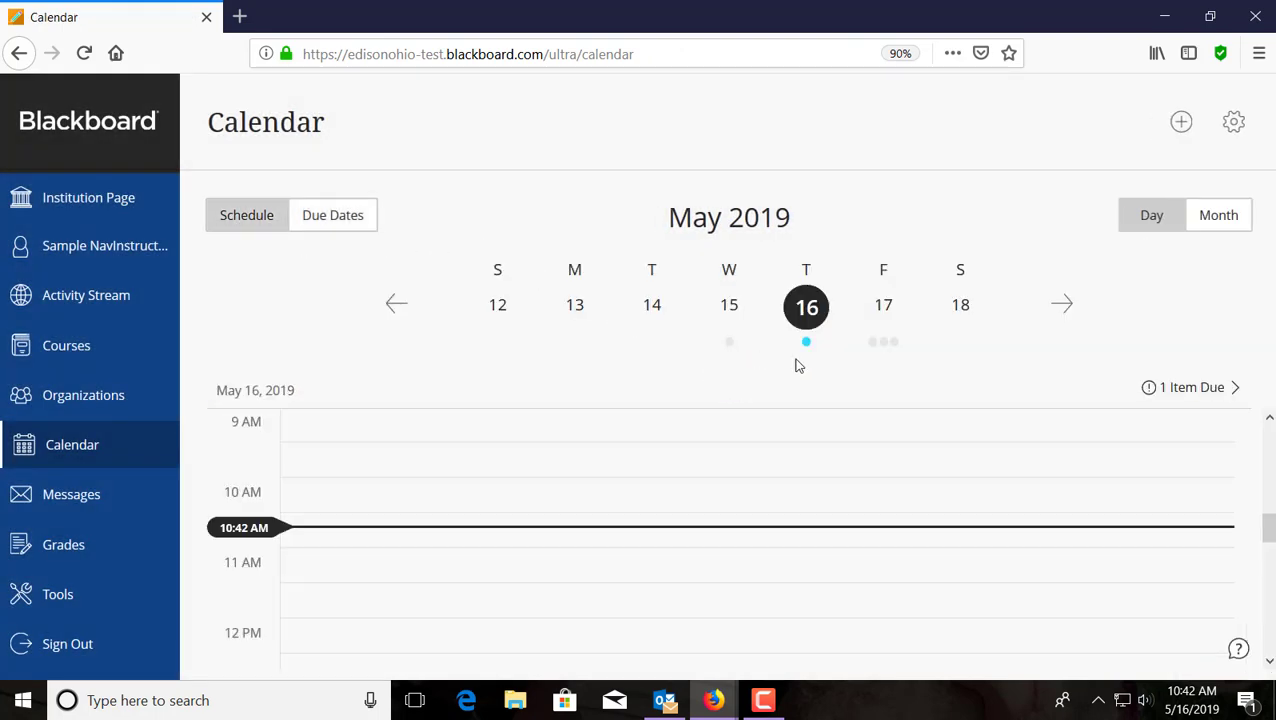
{"action": "left_click", "coordinate": [886, 312]}
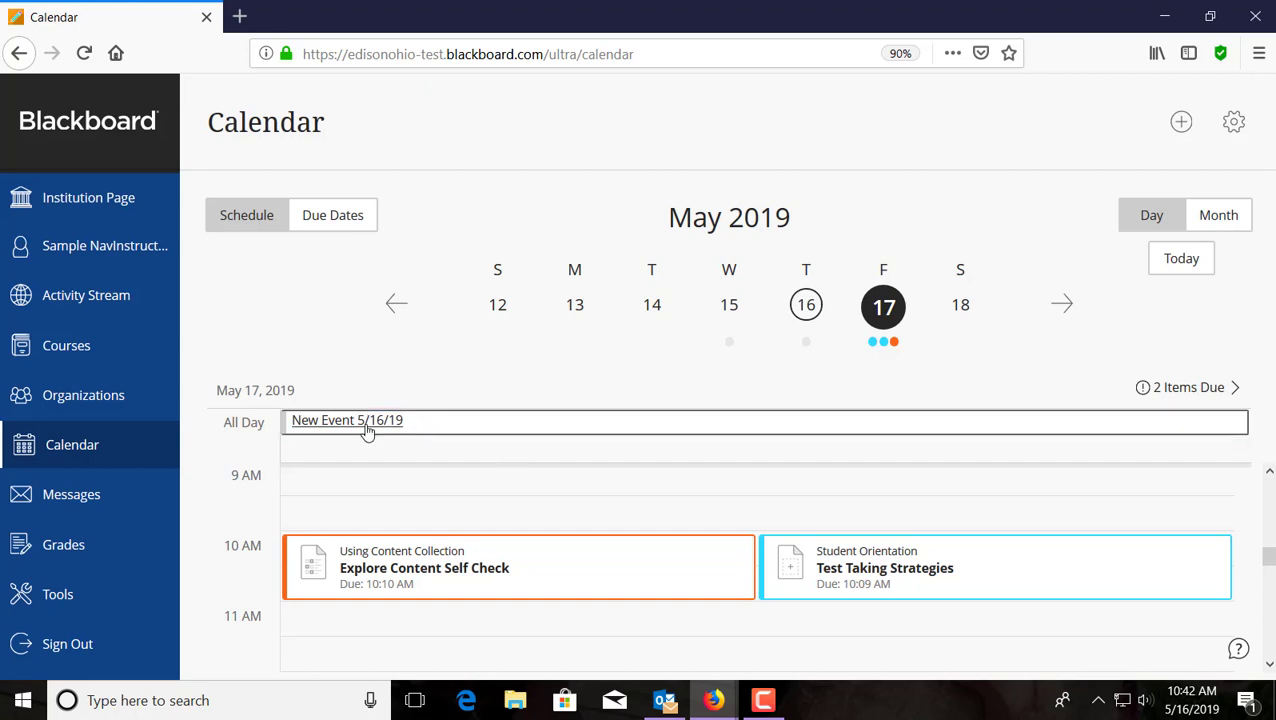
{"action": "mouse_move", "coordinate": [1268, 557]}
{"action": "left_mouse_down"}
{"action": "mouse_move", "coordinate": [1268, 540]}
{"action": "mouse_move", "coordinate": [1270, 565]}
{"action": "left_mouse_up"}
Look at the May 2019 schedule in month view and open the new event's entry on May 17
{"action": "left_click", "coordinate": [1219, 216]}
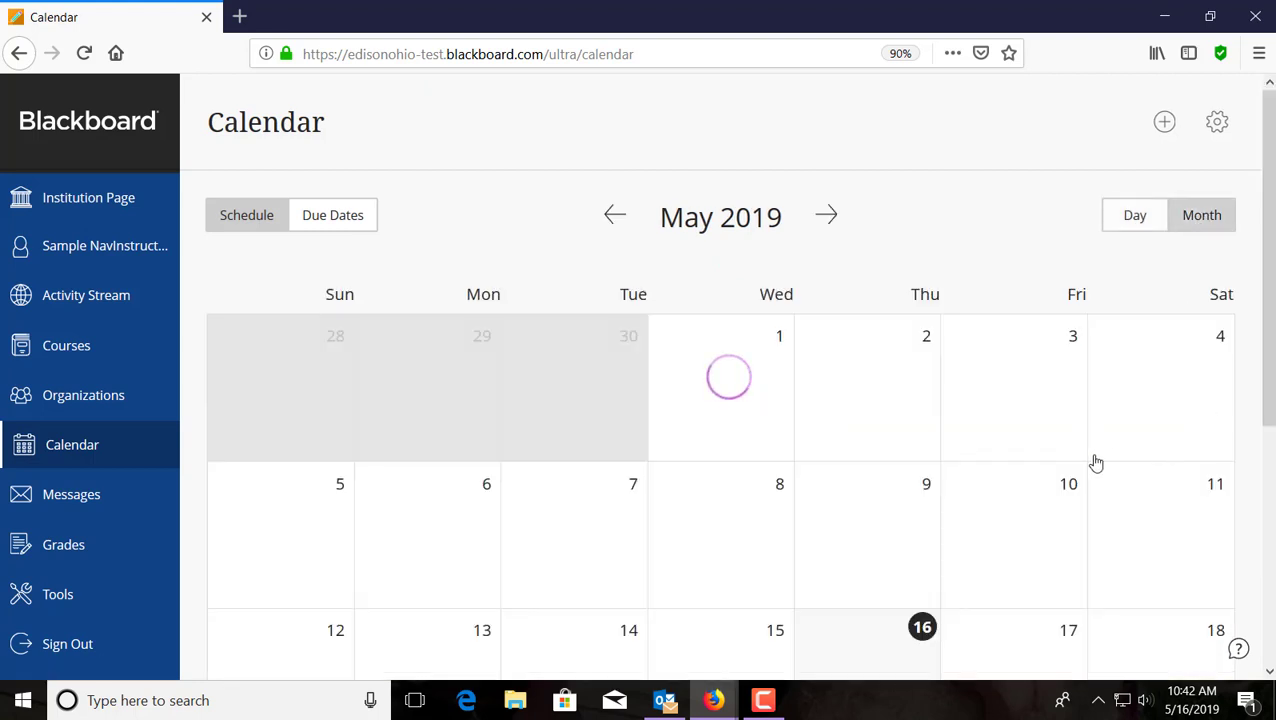
{"action": "scroll", "coordinate": [1094, 461], "scroll_direction": "down", "scroll_amount": 2}
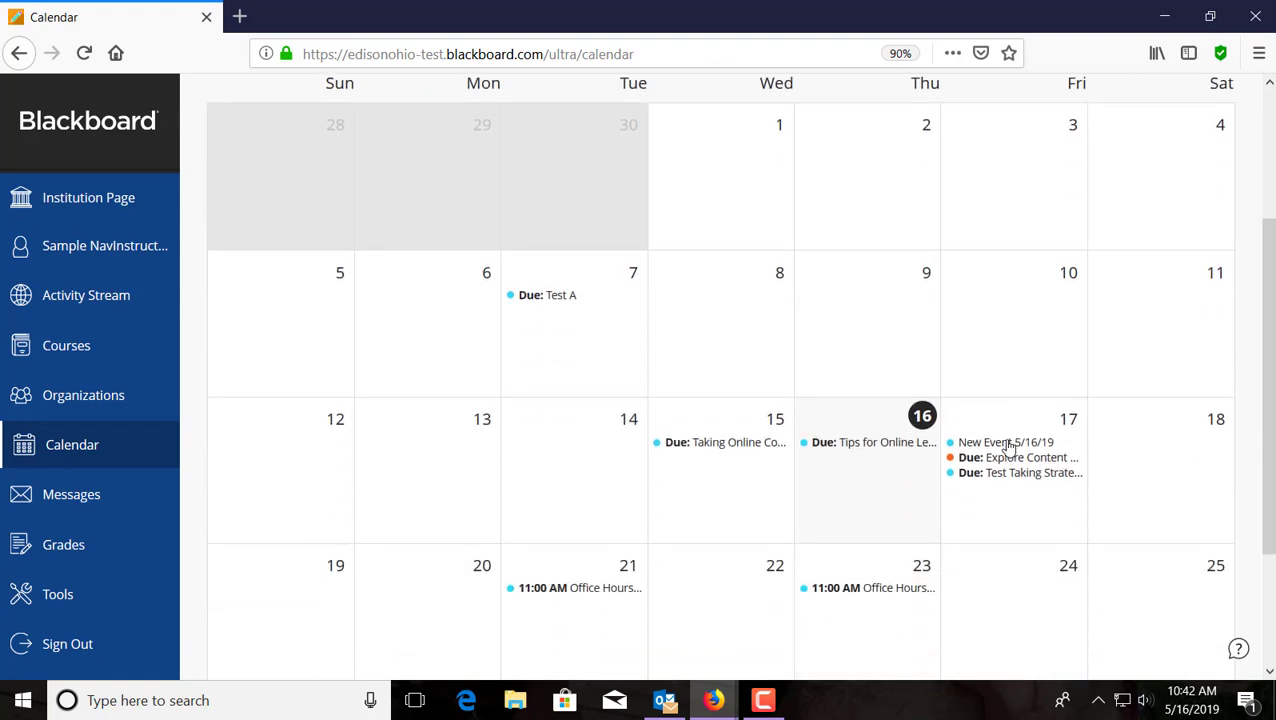
{"action": "left_click", "coordinate": [1003, 449]}
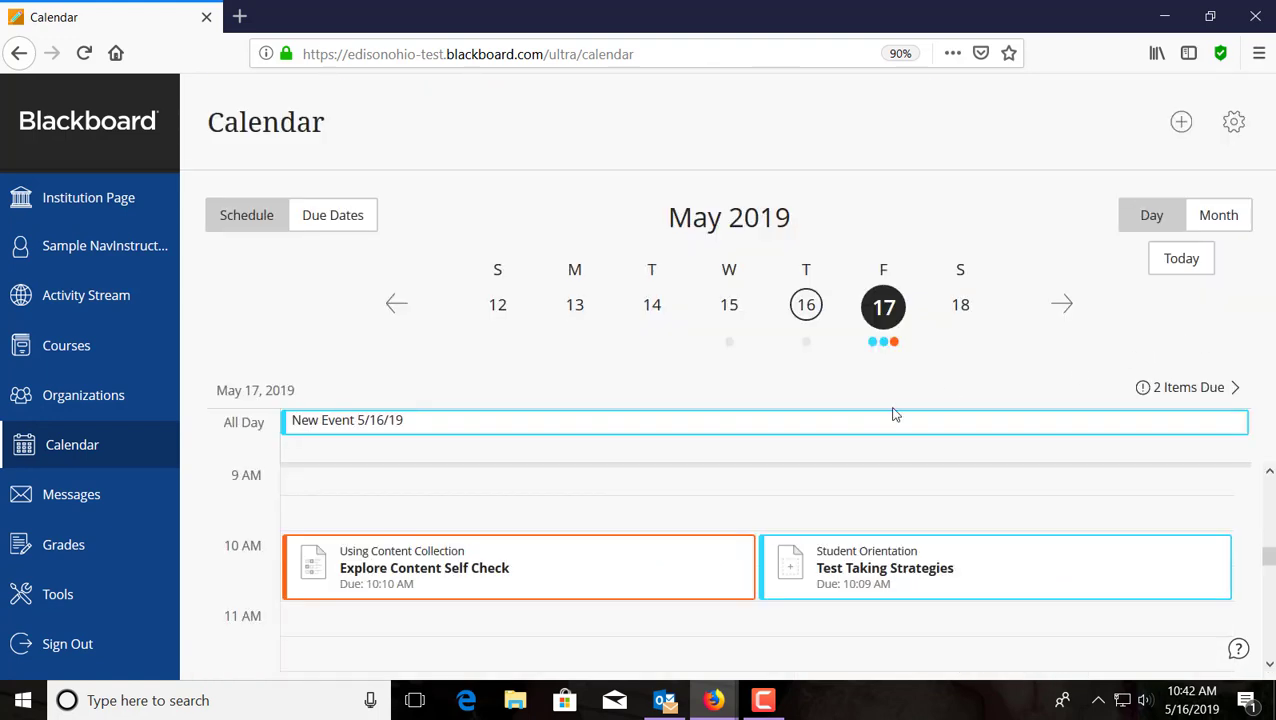
Open the all-day event on May 17 for editing, rename it Meet Online, and save it
{"action": "right_click", "coordinate": [385, 422]}
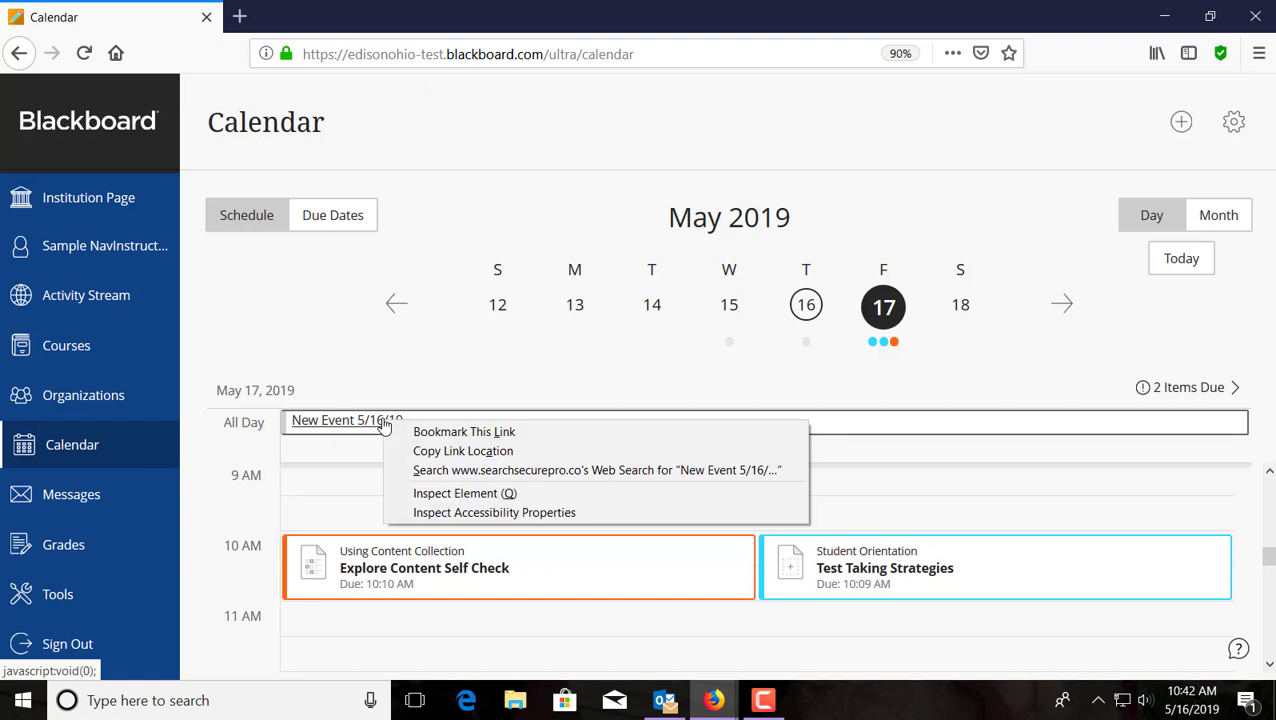
{"action": "key", "text": "Escape"}
{"action": "left_click", "coordinate": [383, 421]}
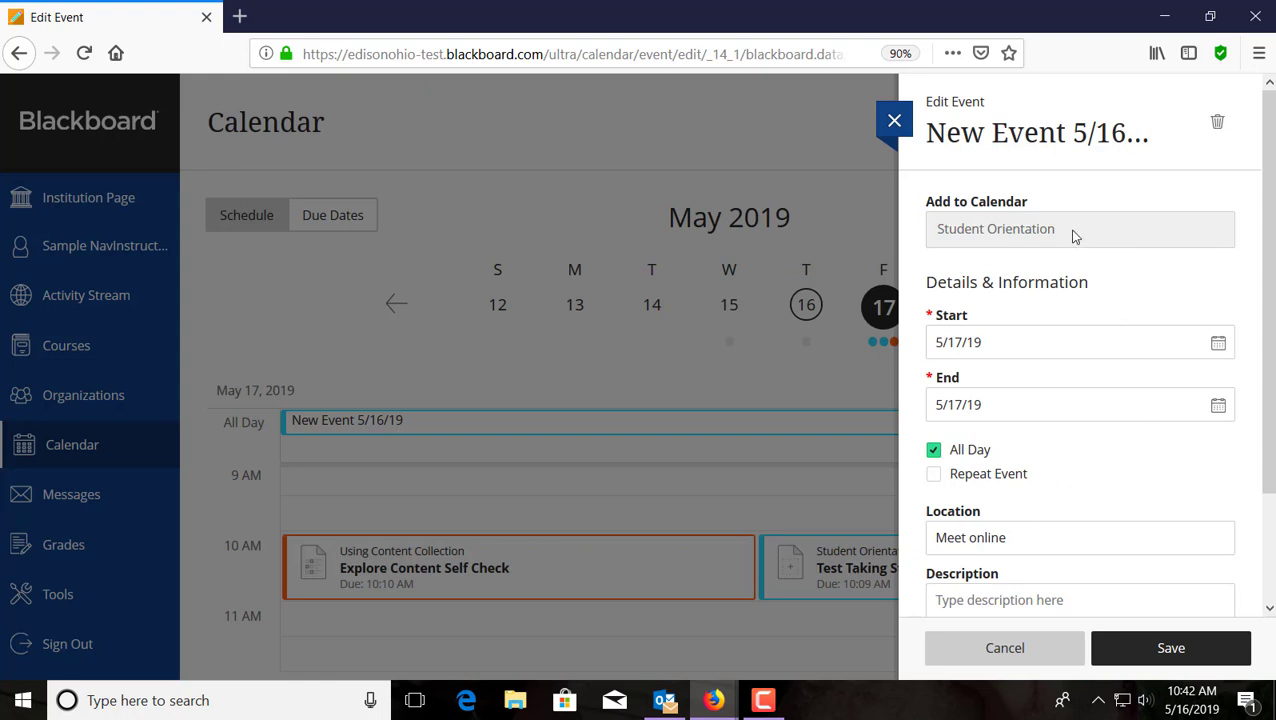
{"action": "left_click", "coordinate": [1040, 145]}
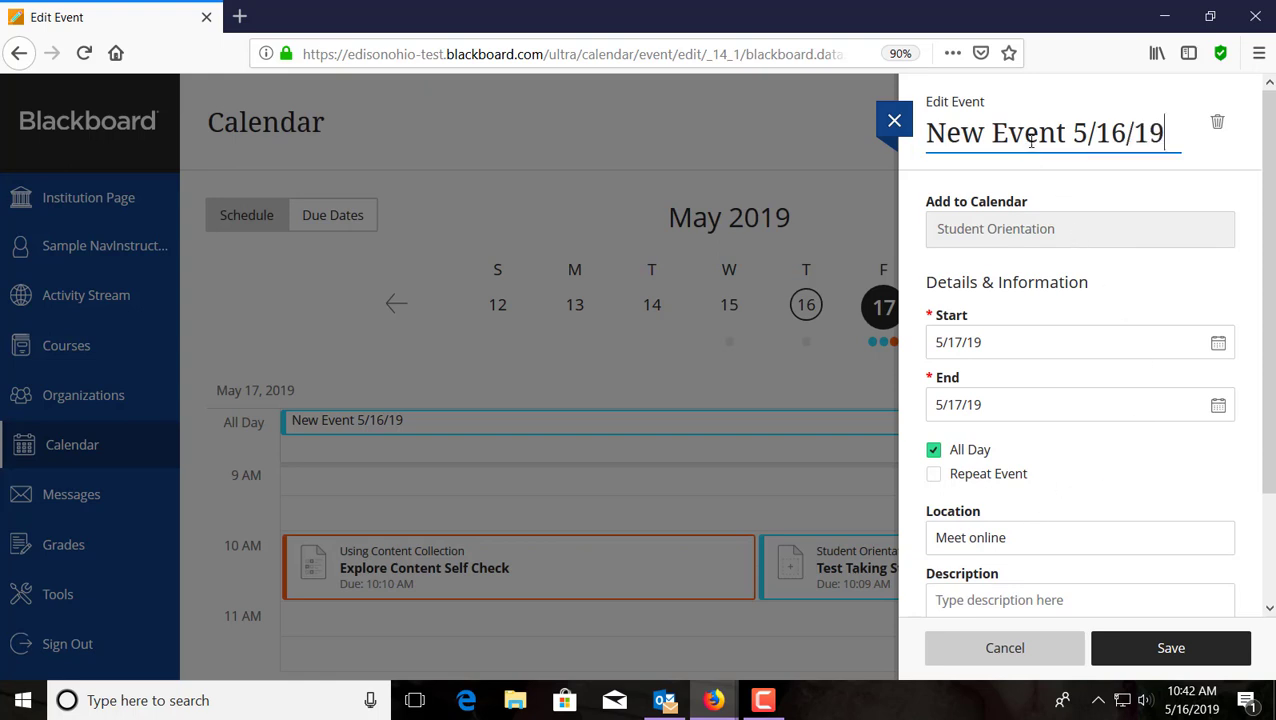
{"action": "left_click_drag", "start_coordinate": [1165, 133], "coordinate": [918, 137]}
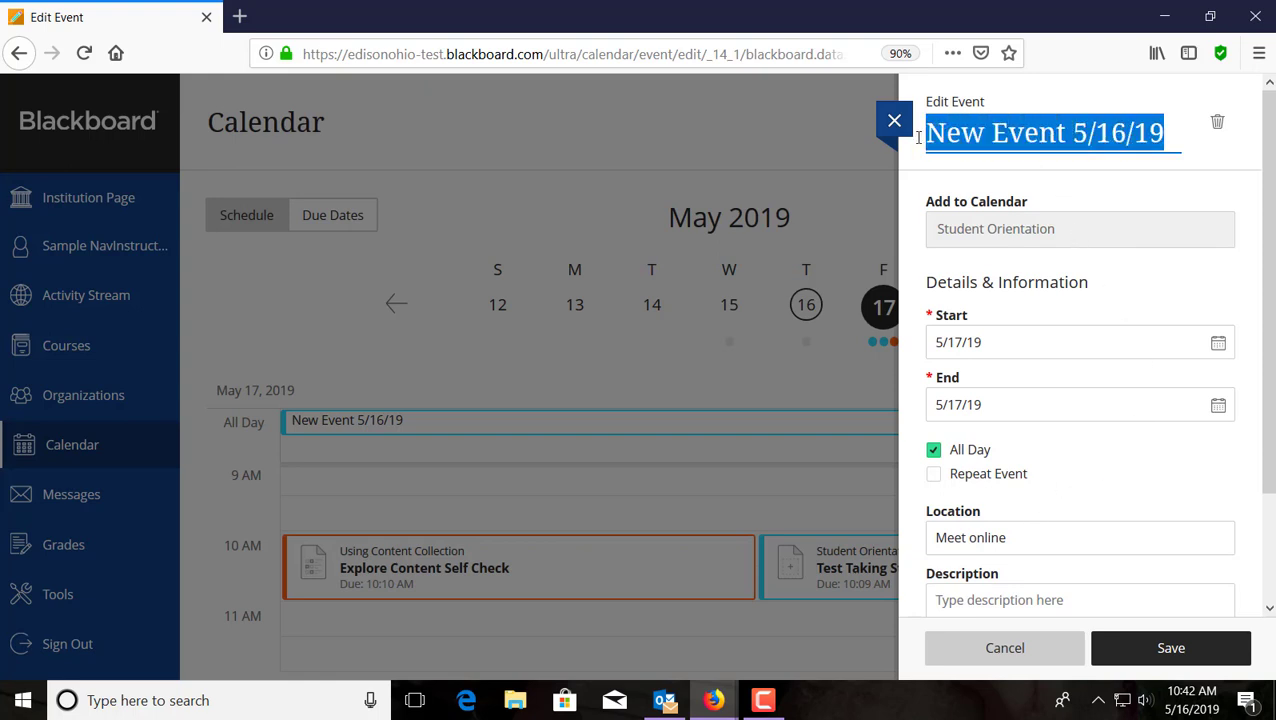
{"action": "type", "text": "Meet"}
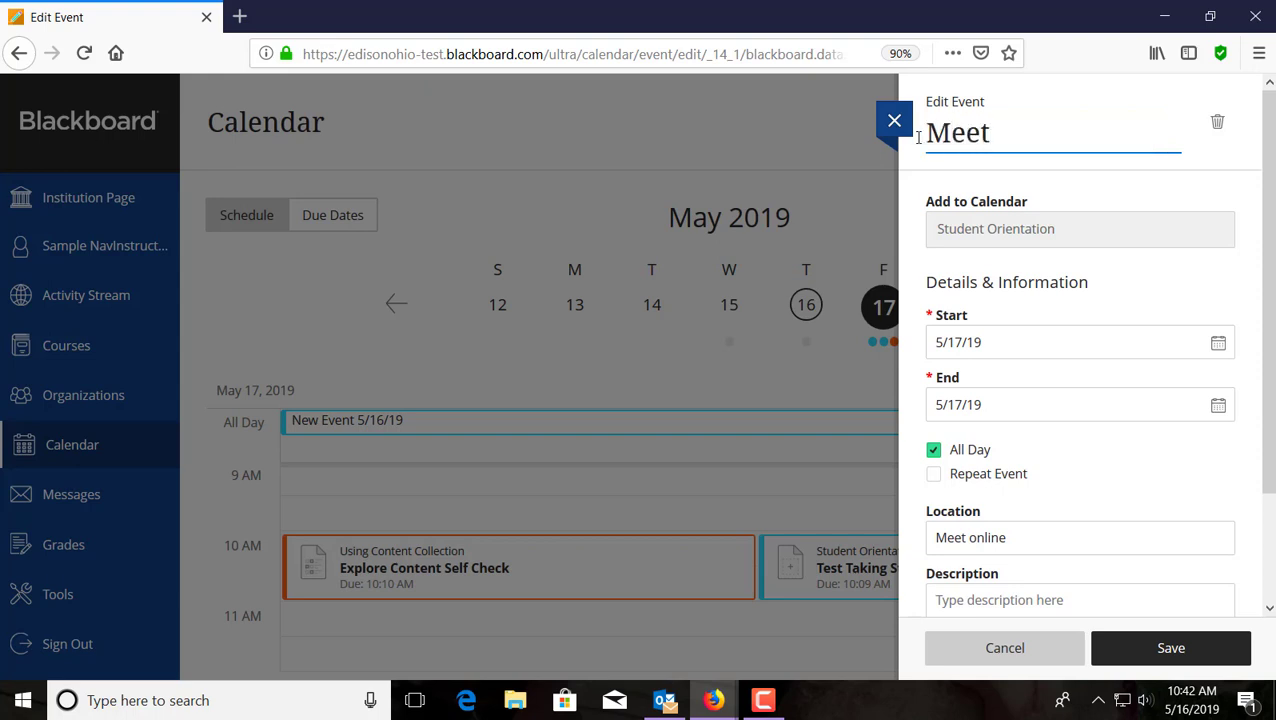
{"action": "type", "text": " Online"}
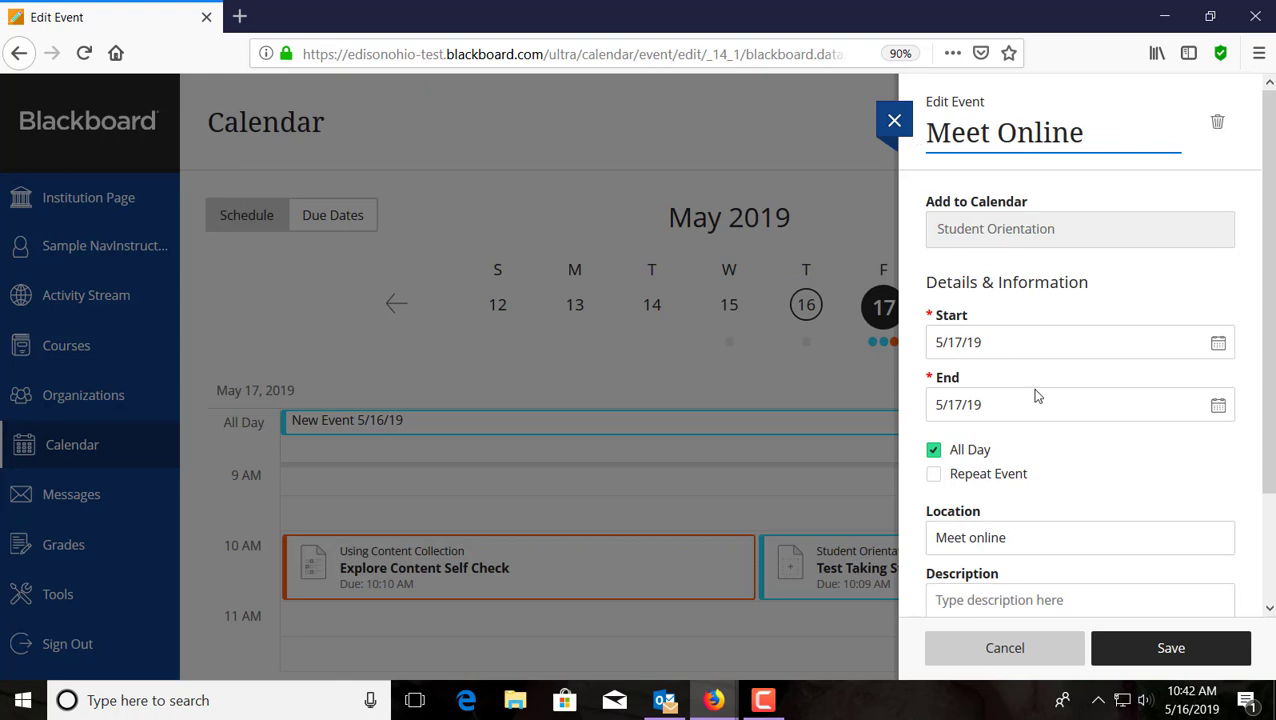
{"action": "scroll", "coordinate": [1050, 470], "scroll_direction": "down", "scroll_amount": 3}
{"action": "left_click", "coordinate": [1206, 648]}
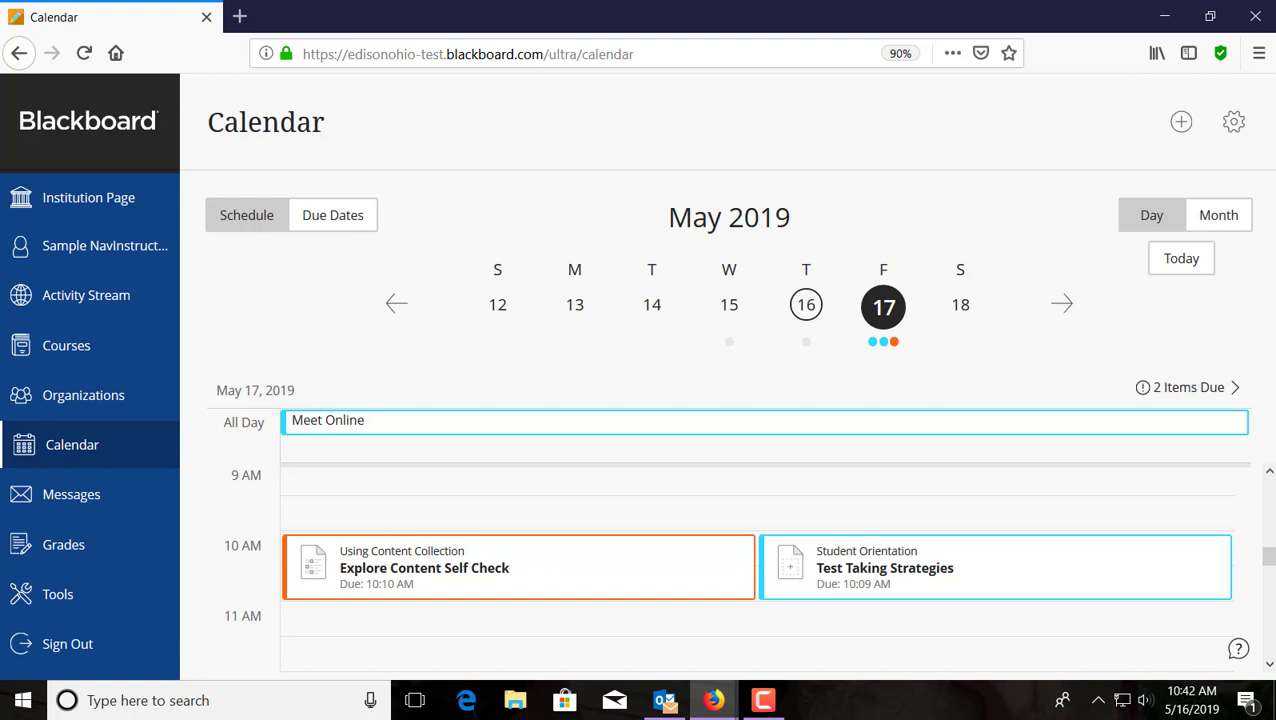
Go to the current courses list and open Sample Parent Course
{"action": "key", "text": "F10"}
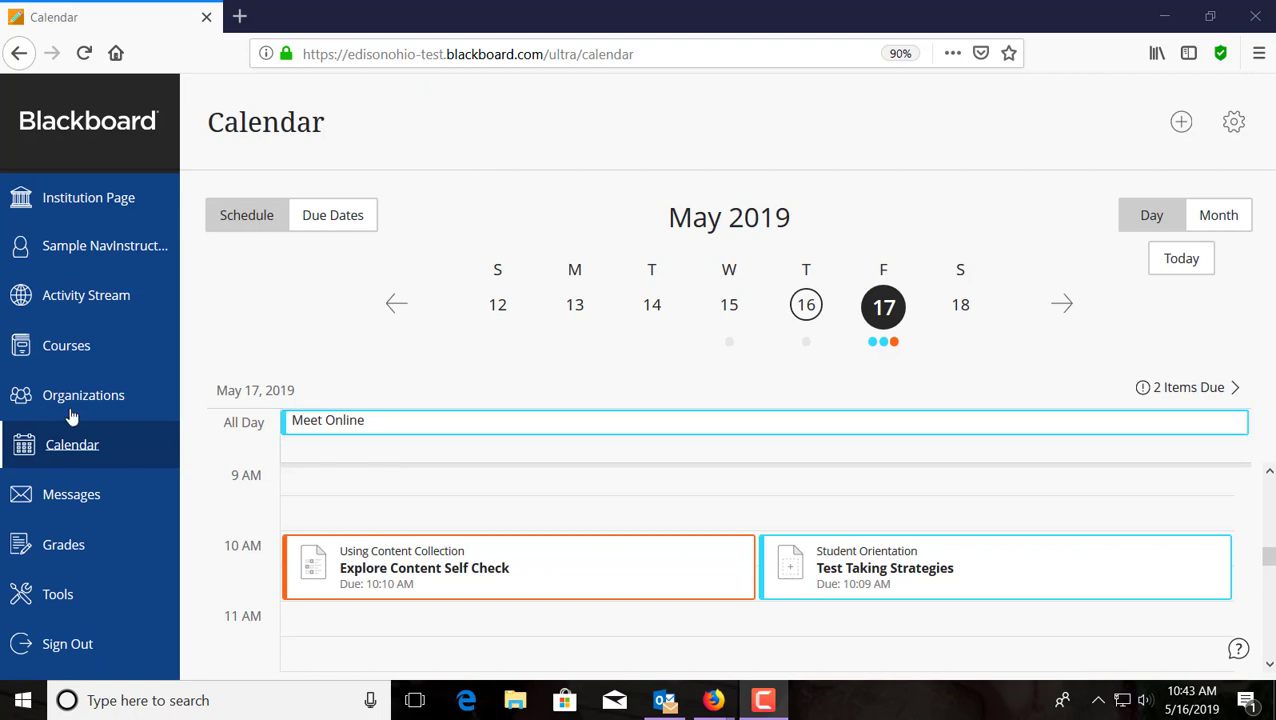
{"action": "left_click", "coordinate": [72, 357]}
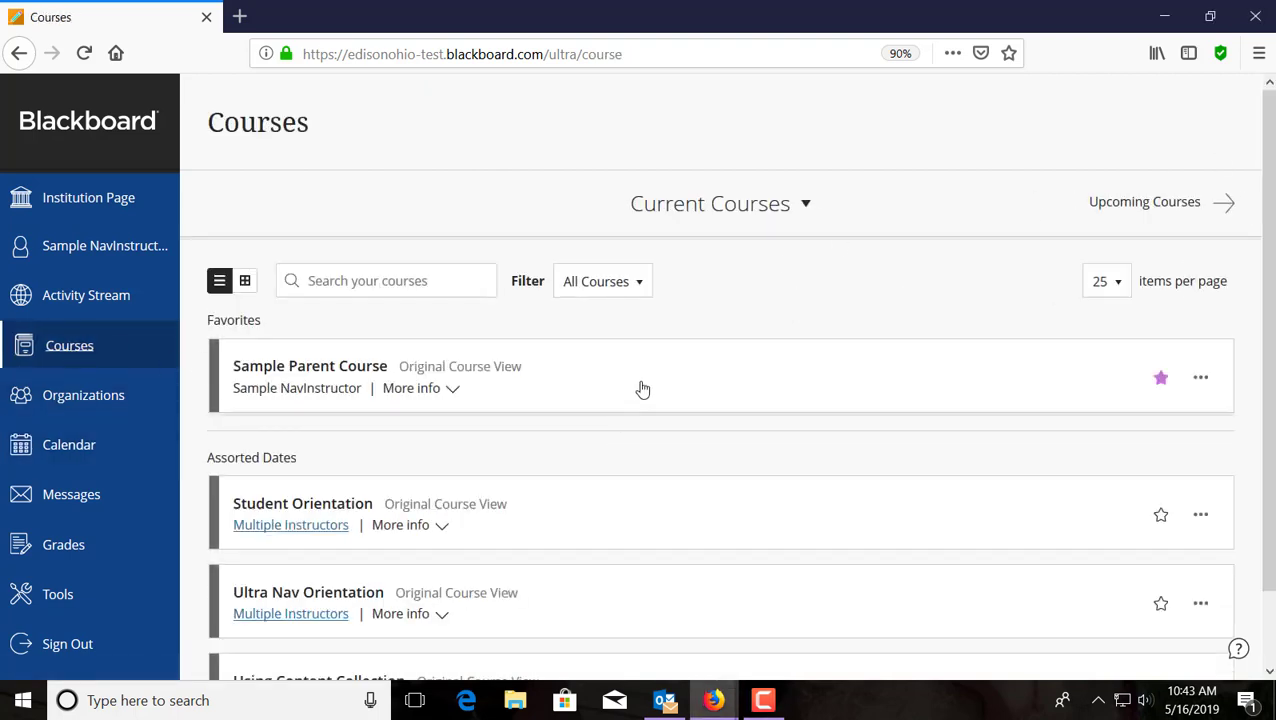
{"action": "left_click", "coordinate": [645, 381]}
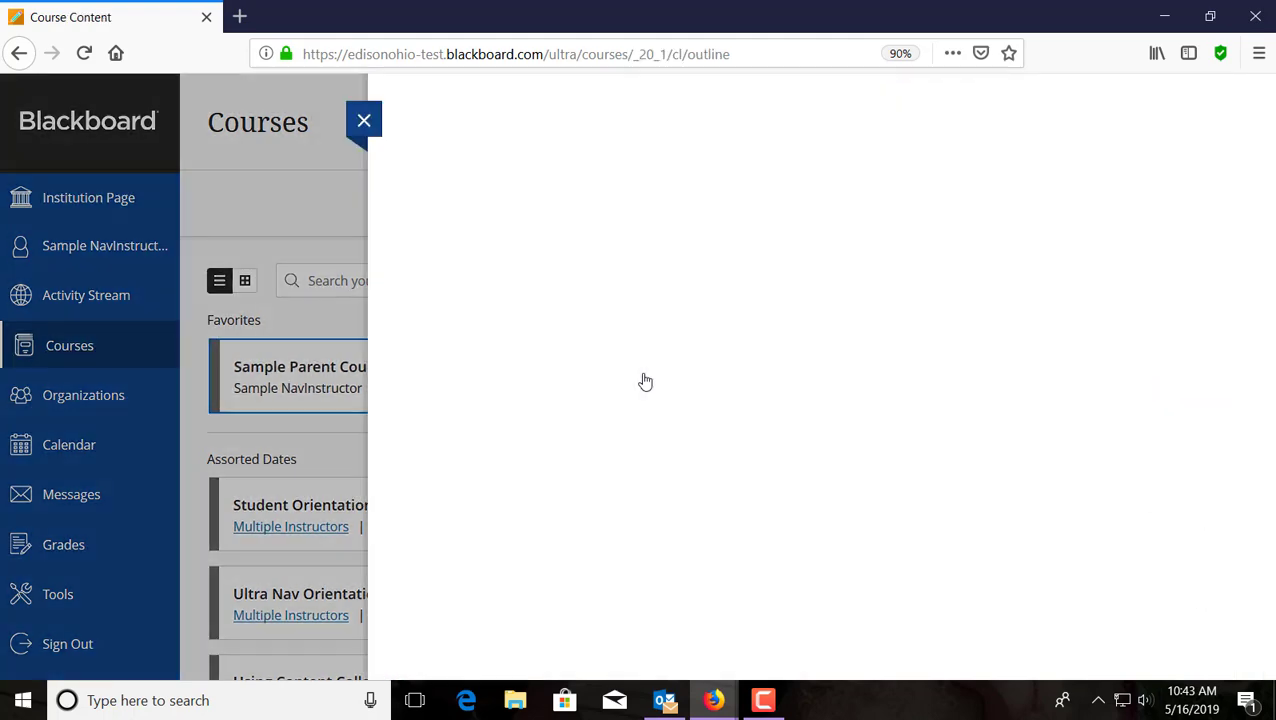
Expand Course Tools in the course's Control Panel and open the Course Calendar
{"action": "scroll", "coordinate": [118, 420], "scroll_direction": "down", "scroll_amount": 3}
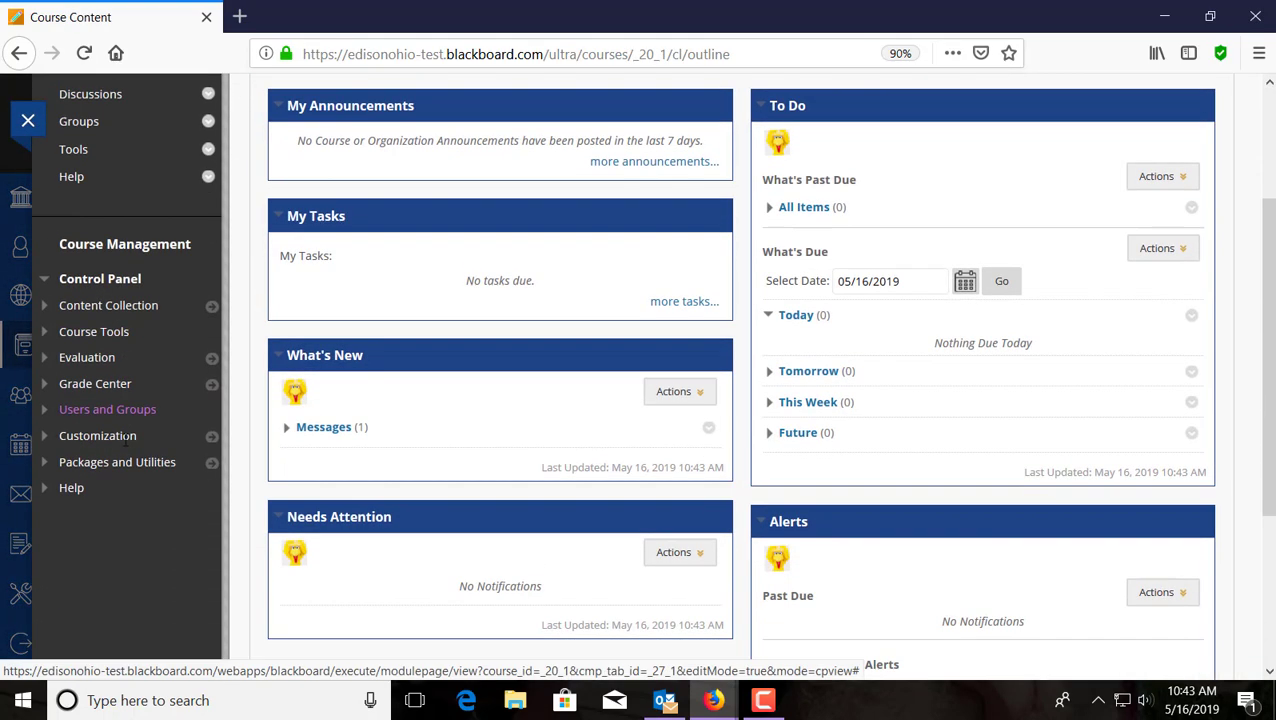
{"action": "left_click", "coordinate": [115, 331]}
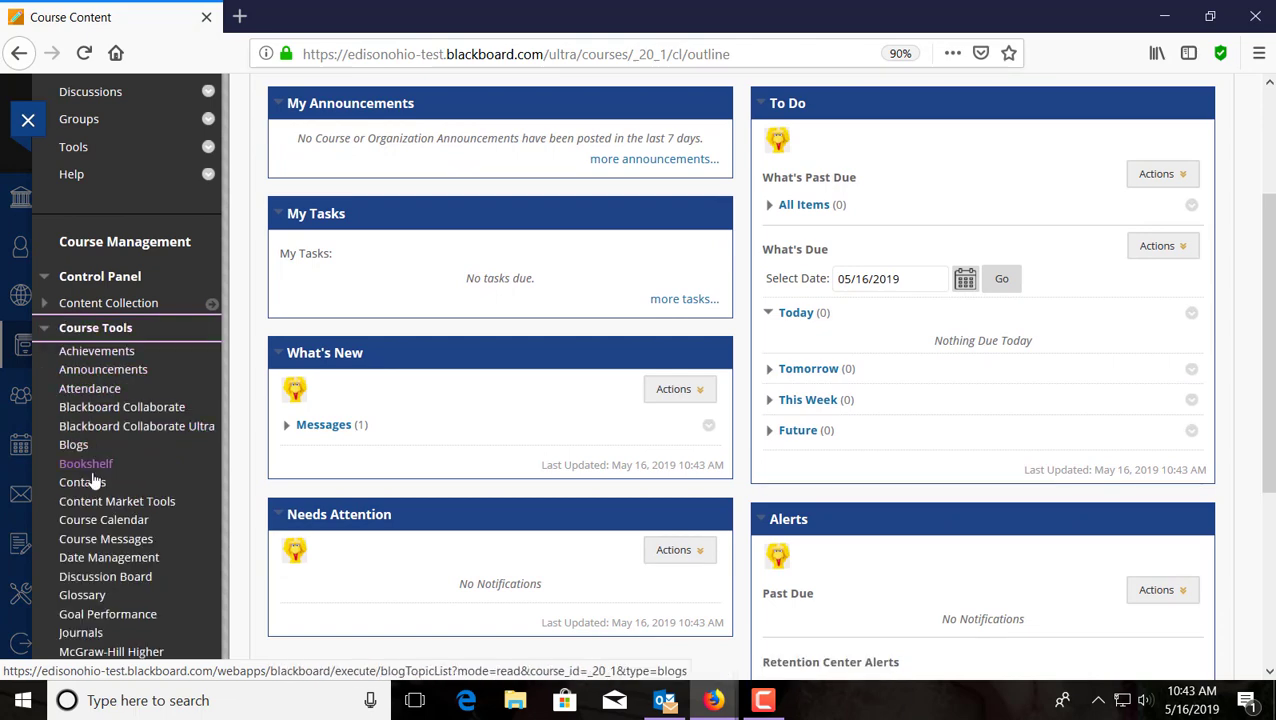
{"action": "left_click", "coordinate": [125, 523]}
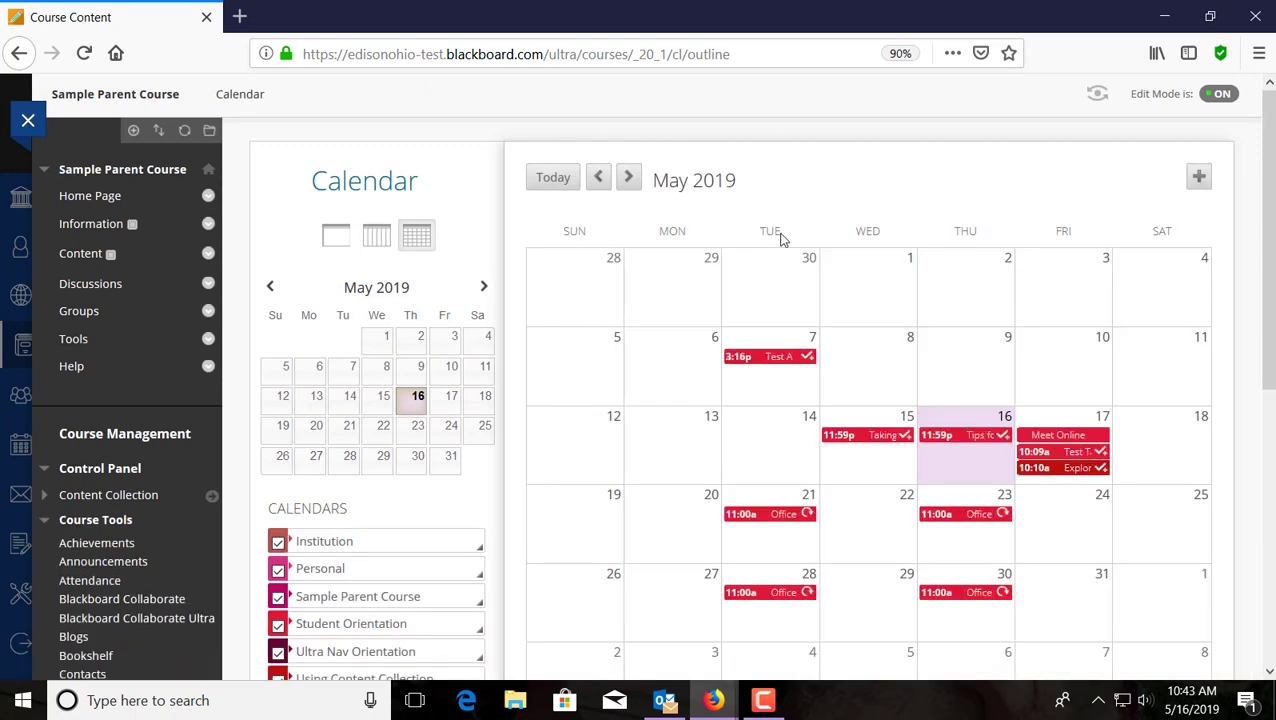
Create and save an all-day event named Presentations in the Sample Parent Course calendar, starting 05/20/2019
{"action": "left_click", "coordinate": [1198, 177]}
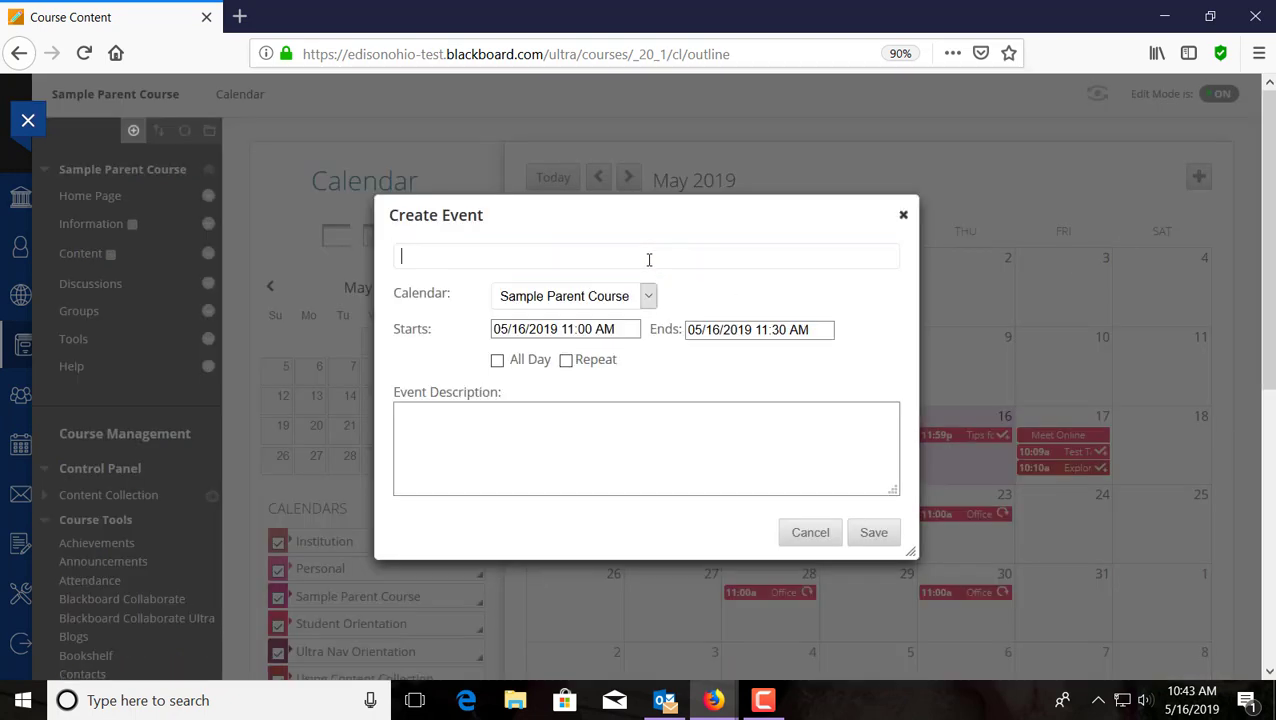
{"action": "type", "text": "Presentations"}
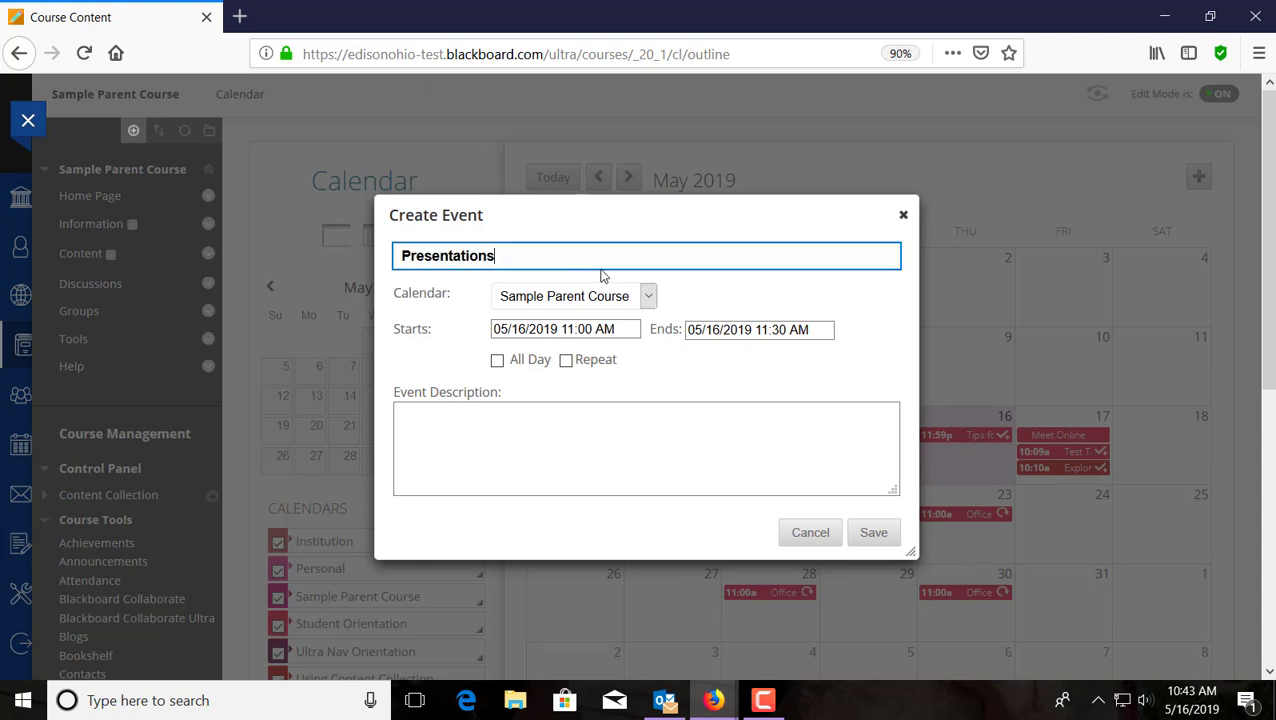
{"action": "left_click", "coordinate": [613, 330]}
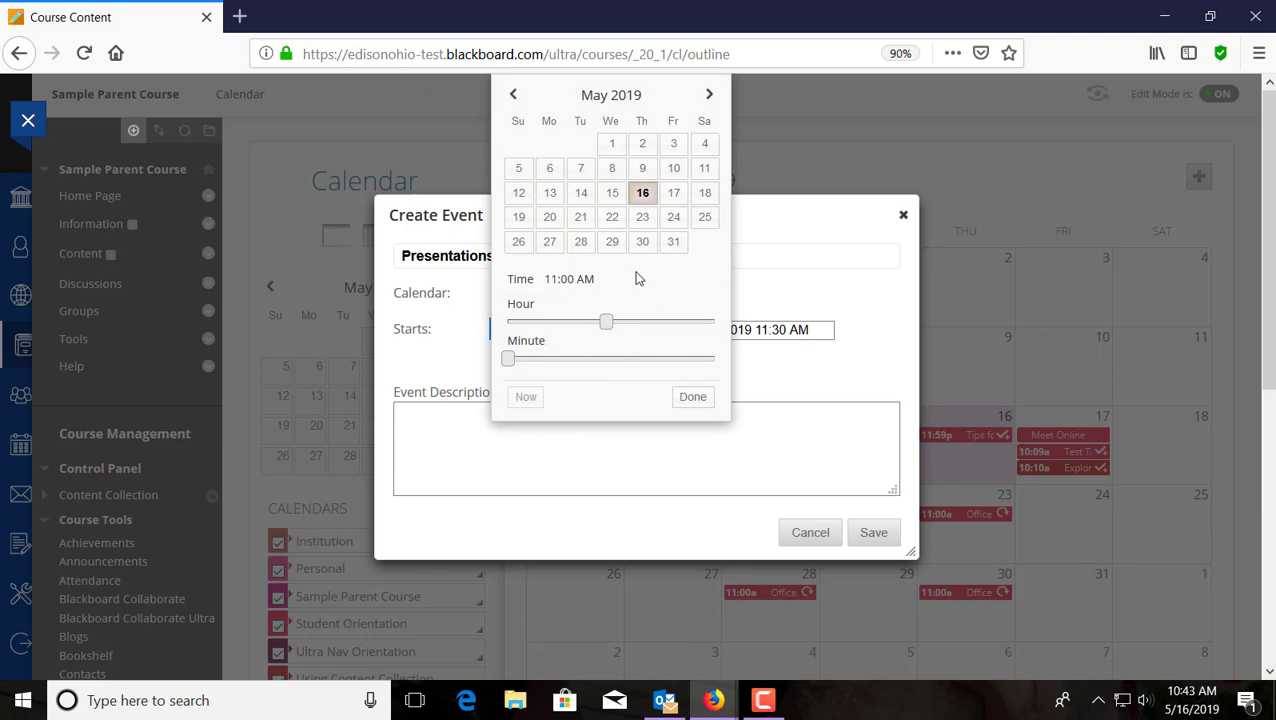
{"action": "left_click", "coordinate": [549, 218]}
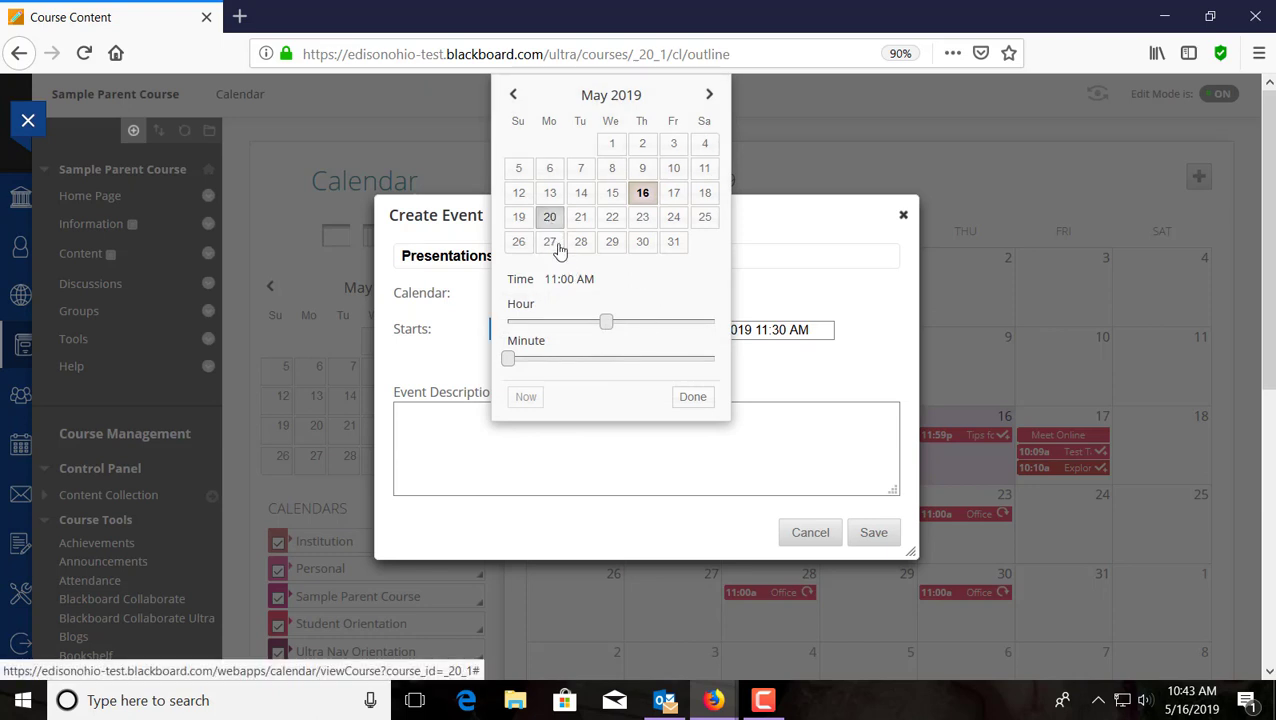
{"action": "left_click", "coordinate": [692, 397]}
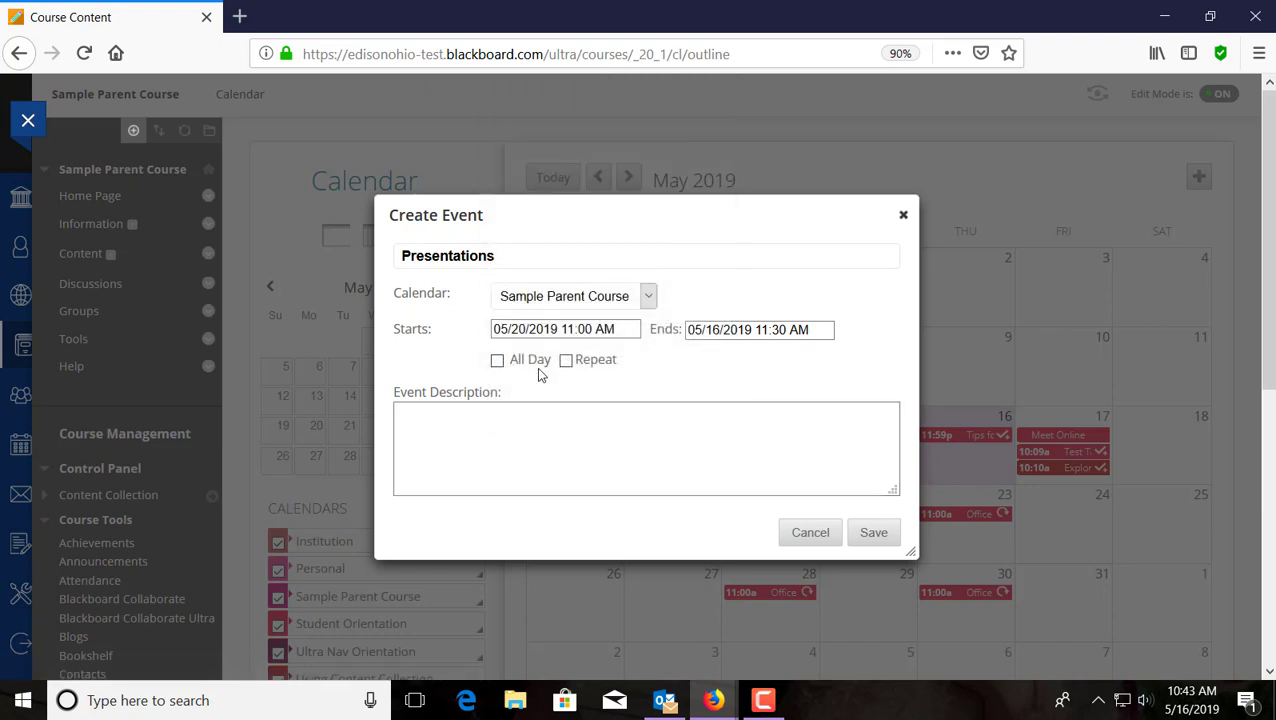
{"action": "left_click", "coordinate": [498, 362]}
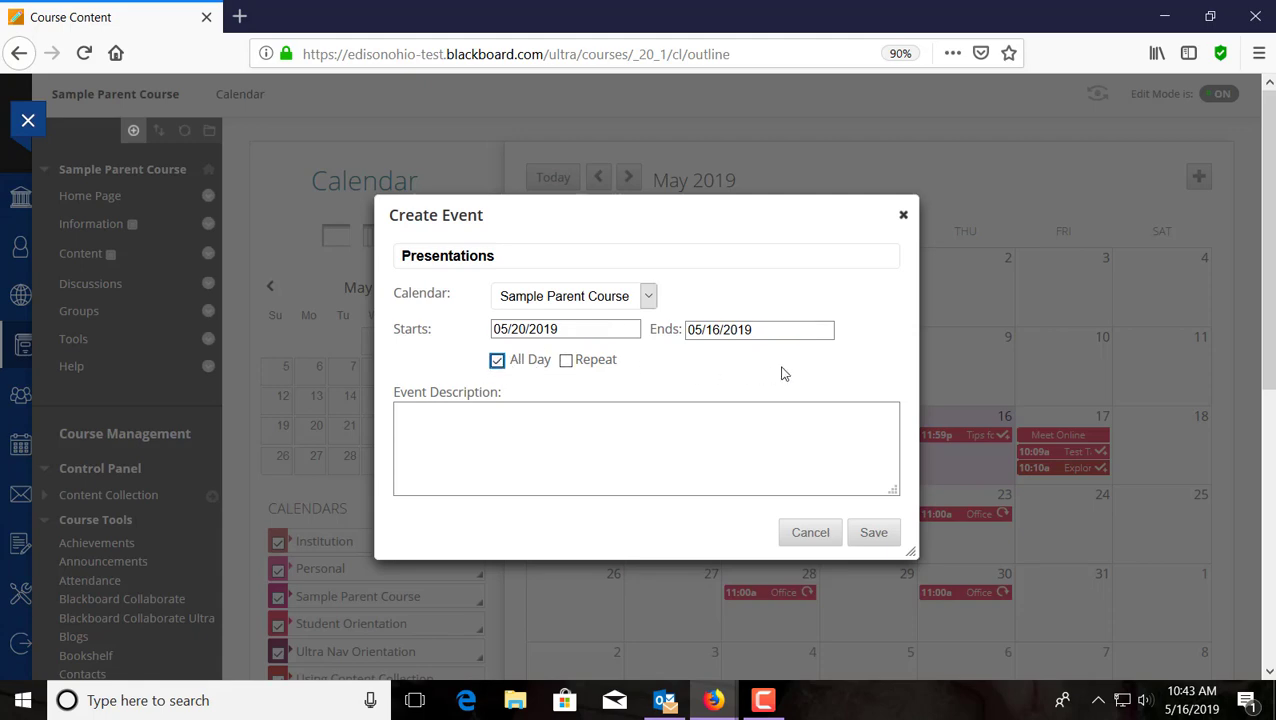
{"action": "left_click", "coordinate": [875, 537]}
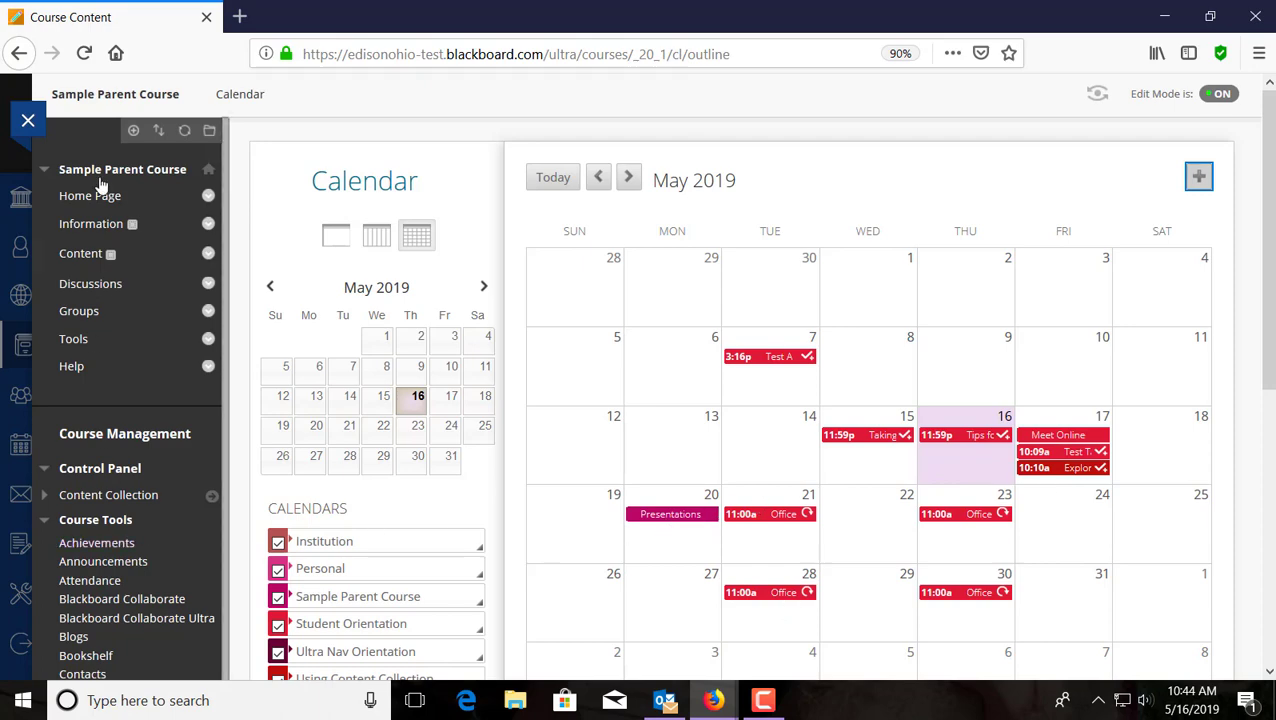
Leave the course, open the main Calendar in month view, and check the May 20 Presentations event
{"action": "left_click", "coordinate": [28, 121]}
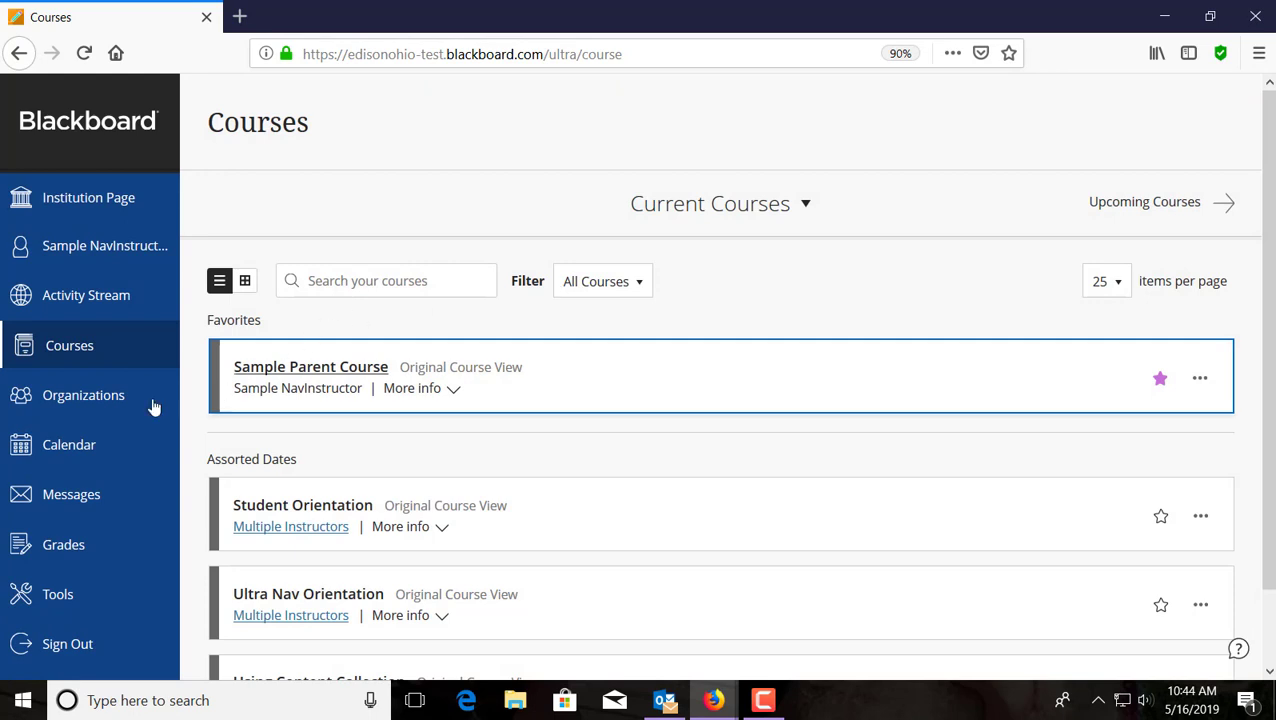
{"action": "left_click", "coordinate": [74, 457]}
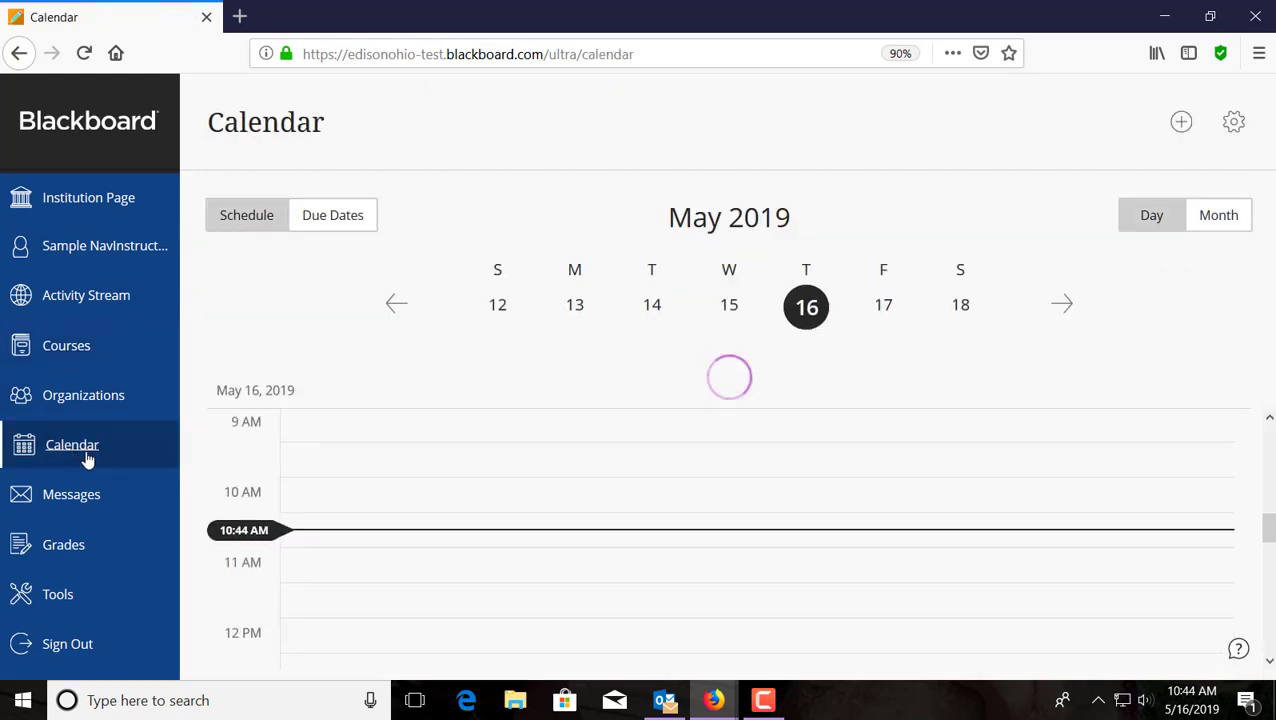
{"action": "left_click", "coordinate": [1216, 216]}
{"action": "scroll", "coordinate": [1018, 392], "scroll_direction": "down", "scroll_amount": 1}
{"action": "scroll", "coordinate": [1018, 392], "scroll_direction": "down", "scroll_amount": 3}
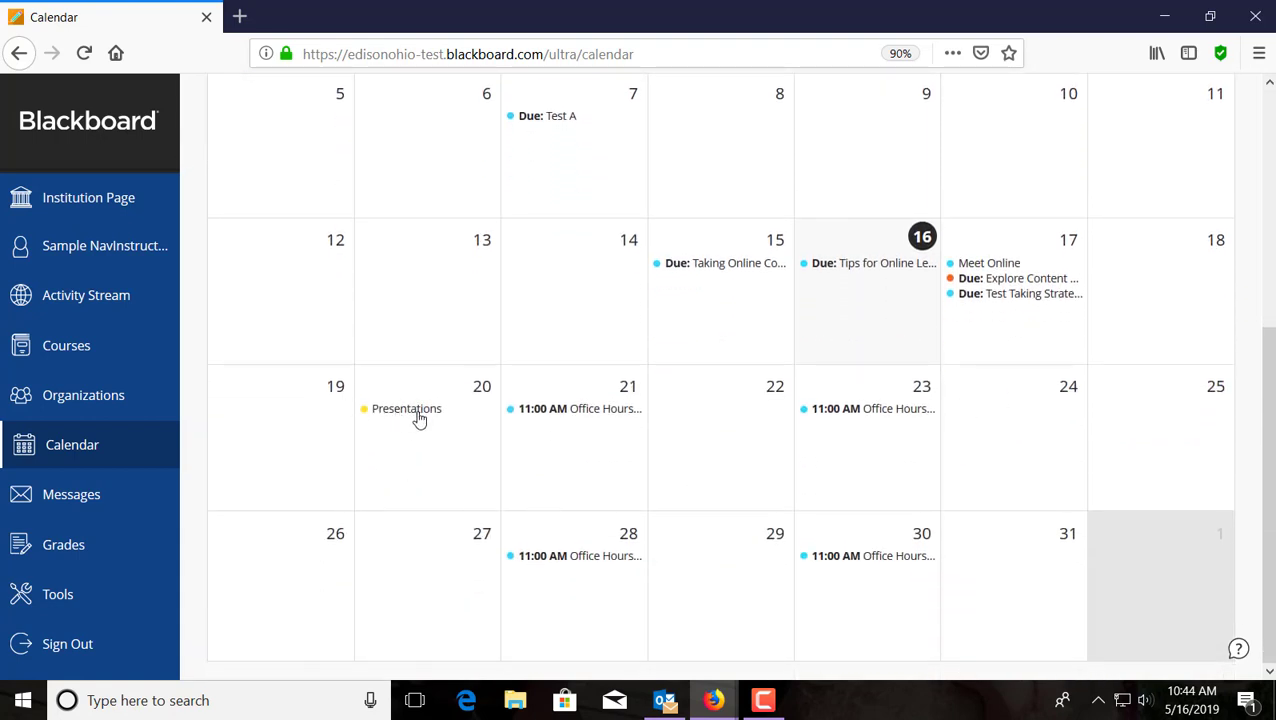
{"action": "scroll", "coordinate": [480, 420], "scroll_direction": "up", "scroll_amount": 4}
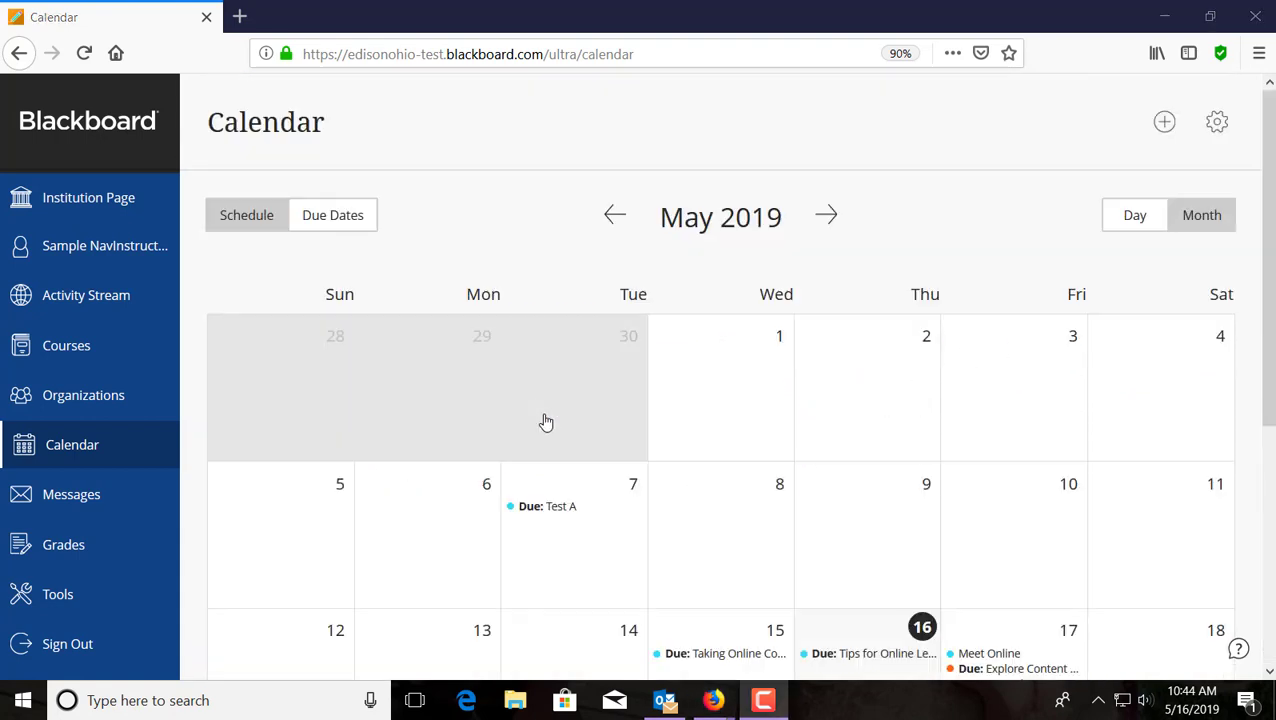
Show the calendar's due dates and open the Taking Online Courses forum from its May 15 entry
{"action": "left_click", "coordinate": [334, 217]}
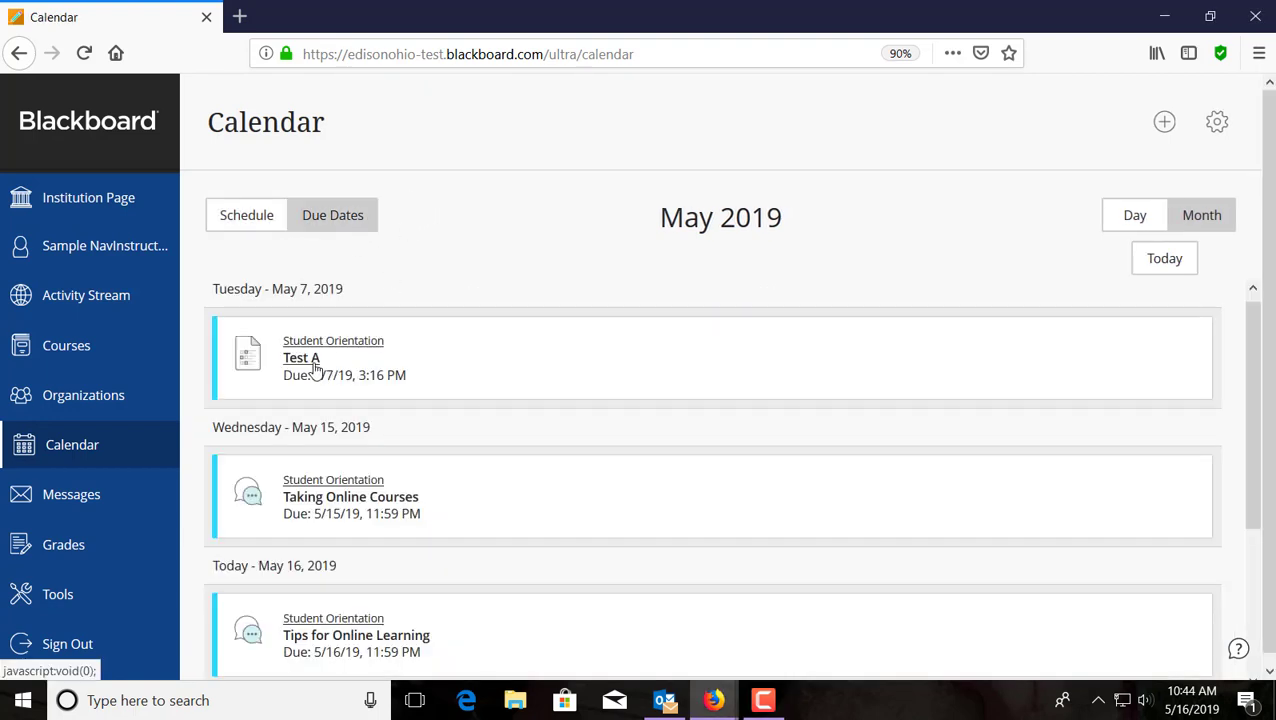
{"action": "scroll", "coordinate": [380, 508], "scroll_direction": "down", "scroll_amount": 2}
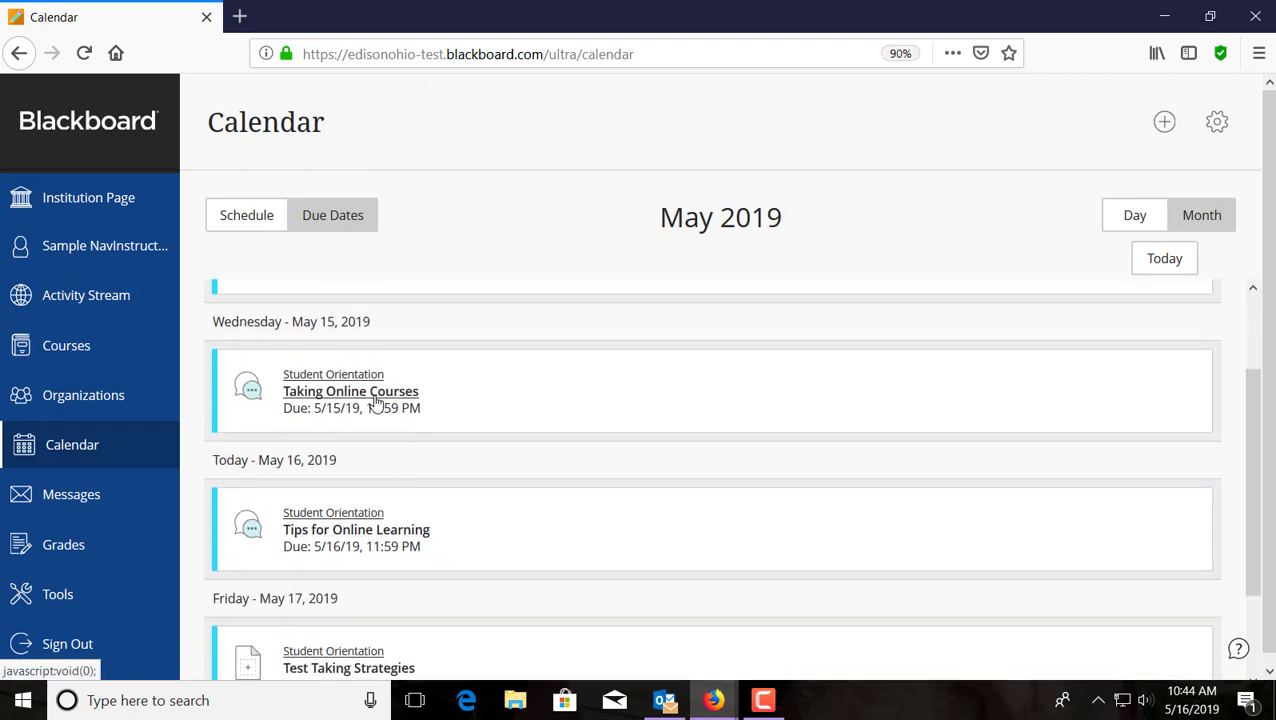
{"action": "left_click", "coordinate": [376, 400]}
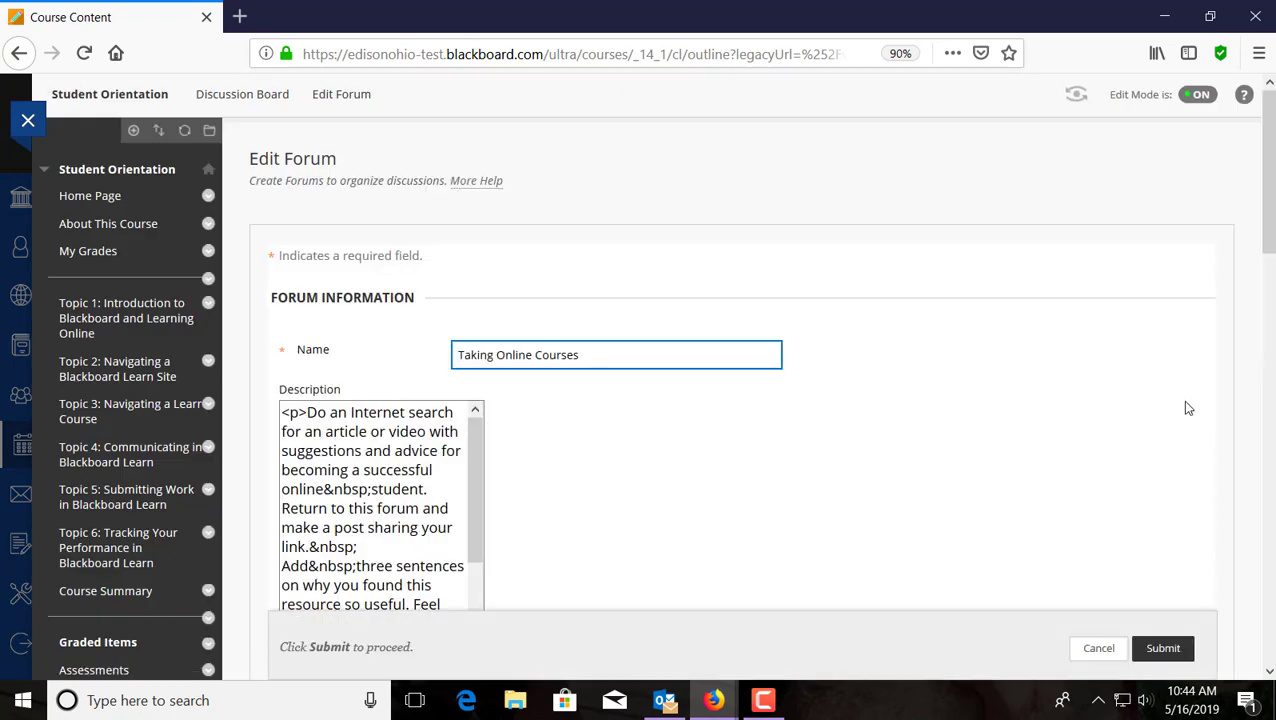
Review the forum's description, availability, grading and due date settings, then cancel editing and return to the calendar
{"action": "scroll", "coordinate": [1185, 407], "scroll_direction": "down", "scroll_amount": 2}
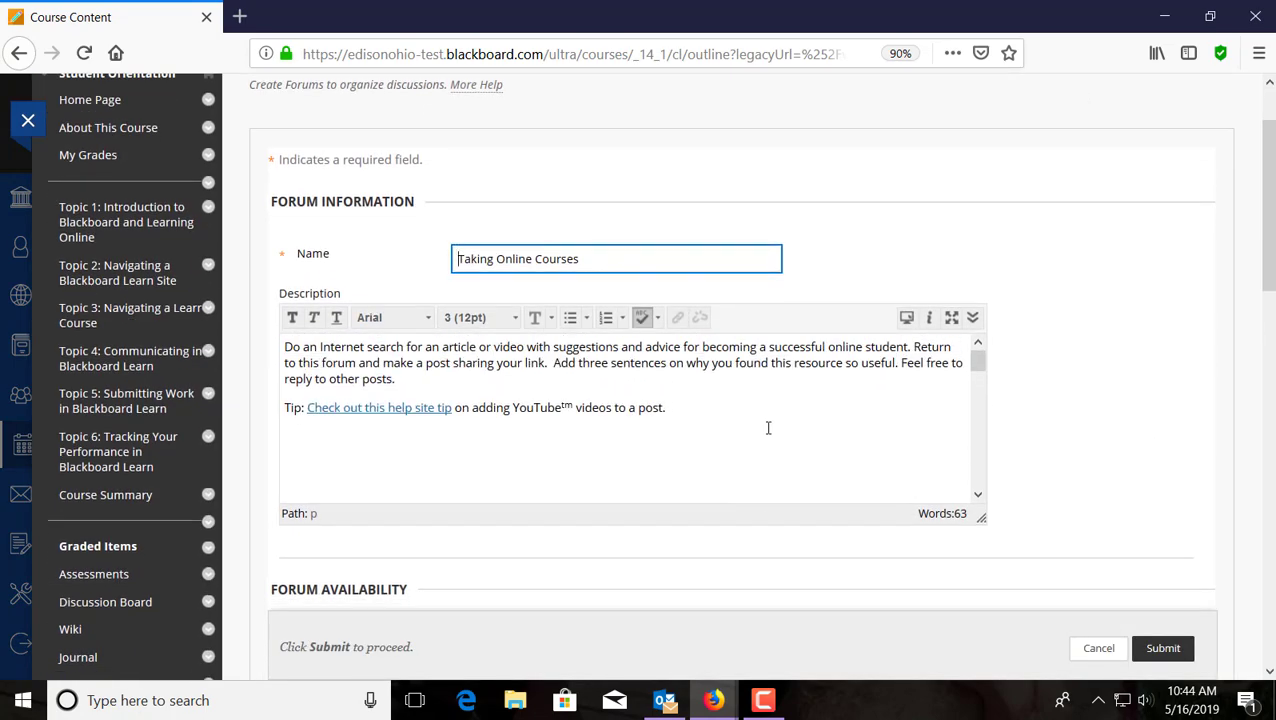
{"action": "scroll", "coordinate": [1146, 409], "scroll_direction": "down", "scroll_amount": 5}
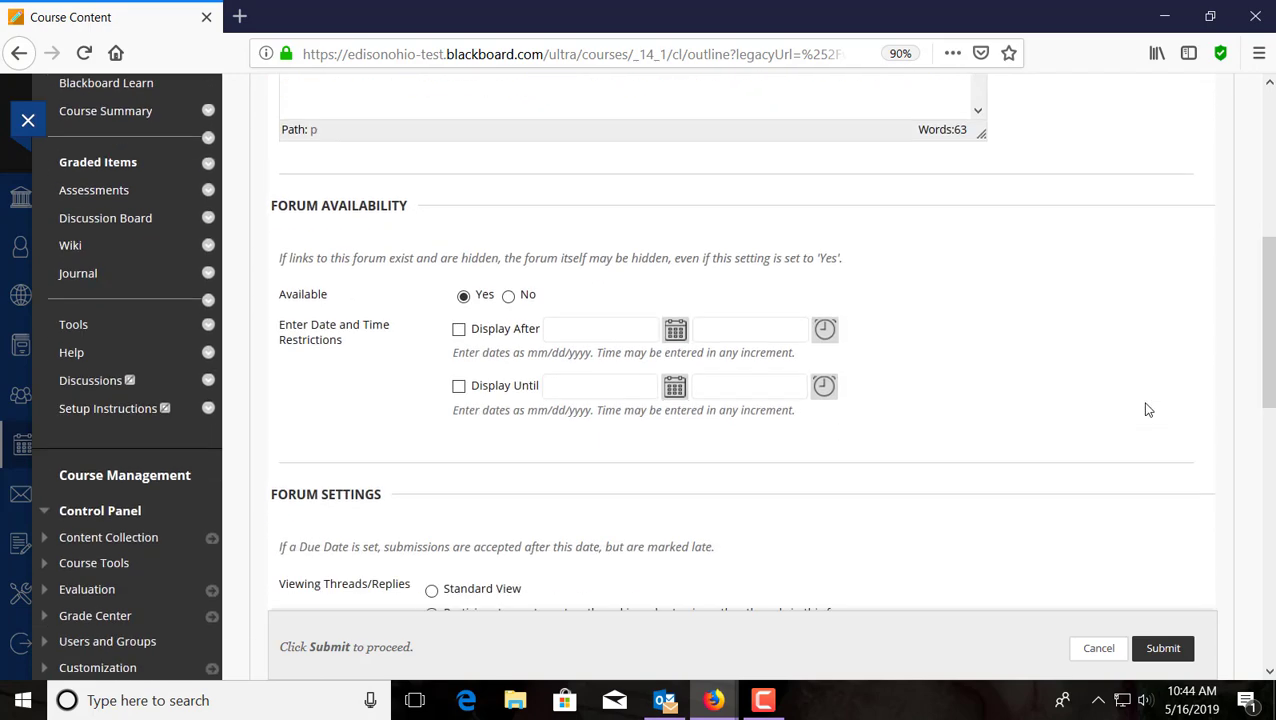
{"action": "scroll", "coordinate": [1145, 407], "scroll_direction": "down", "scroll_amount": 5}
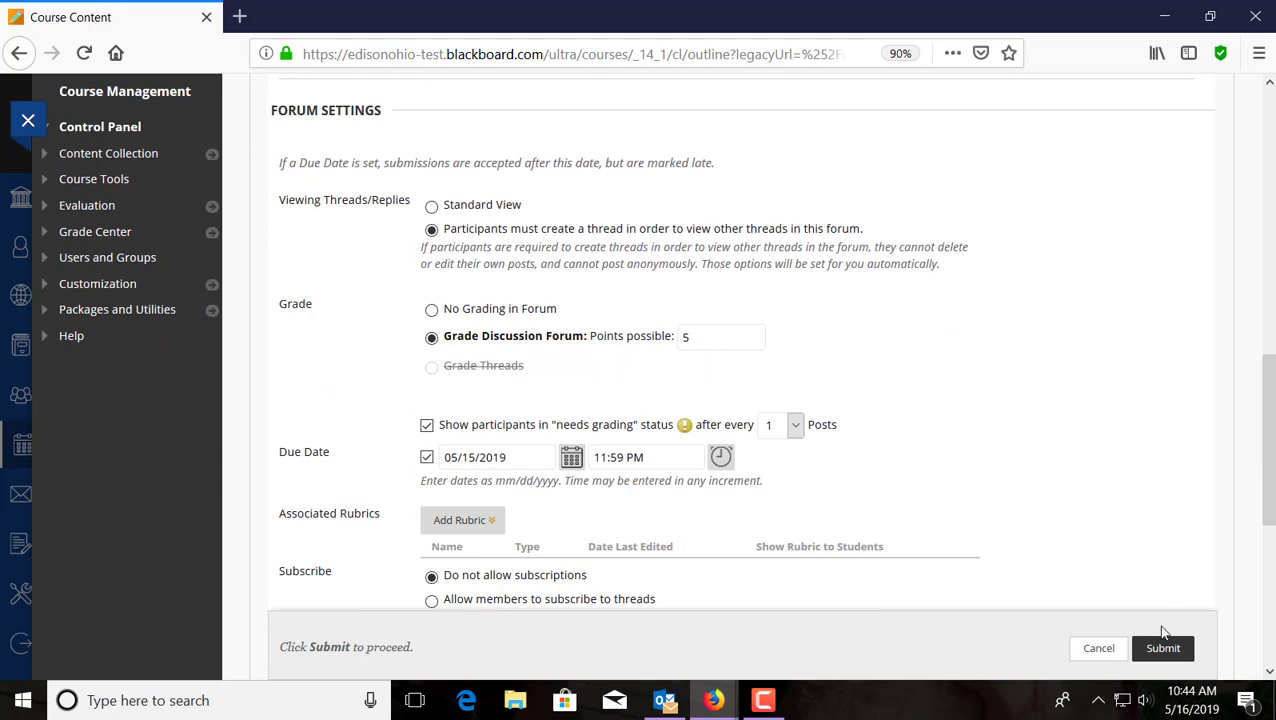
{"action": "left_click", "coordinate": [1100, 648]}
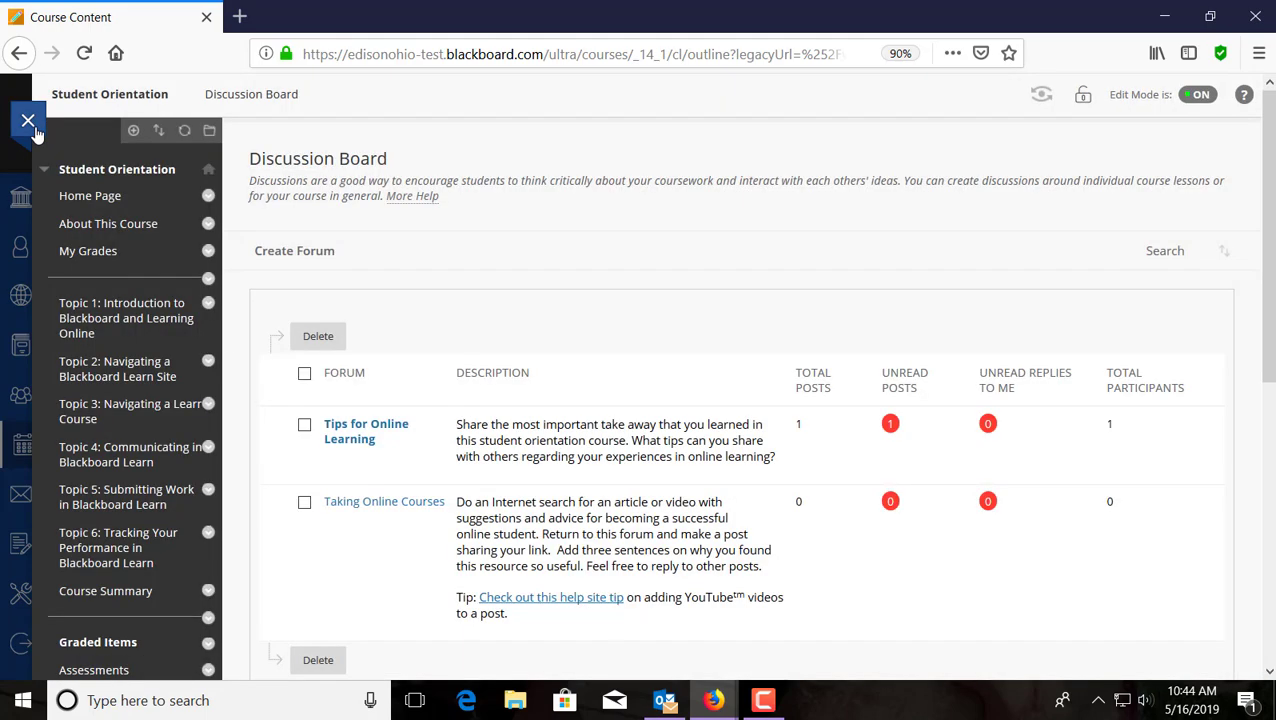
{"action": "left_click", "coordinate": [28, 120]}
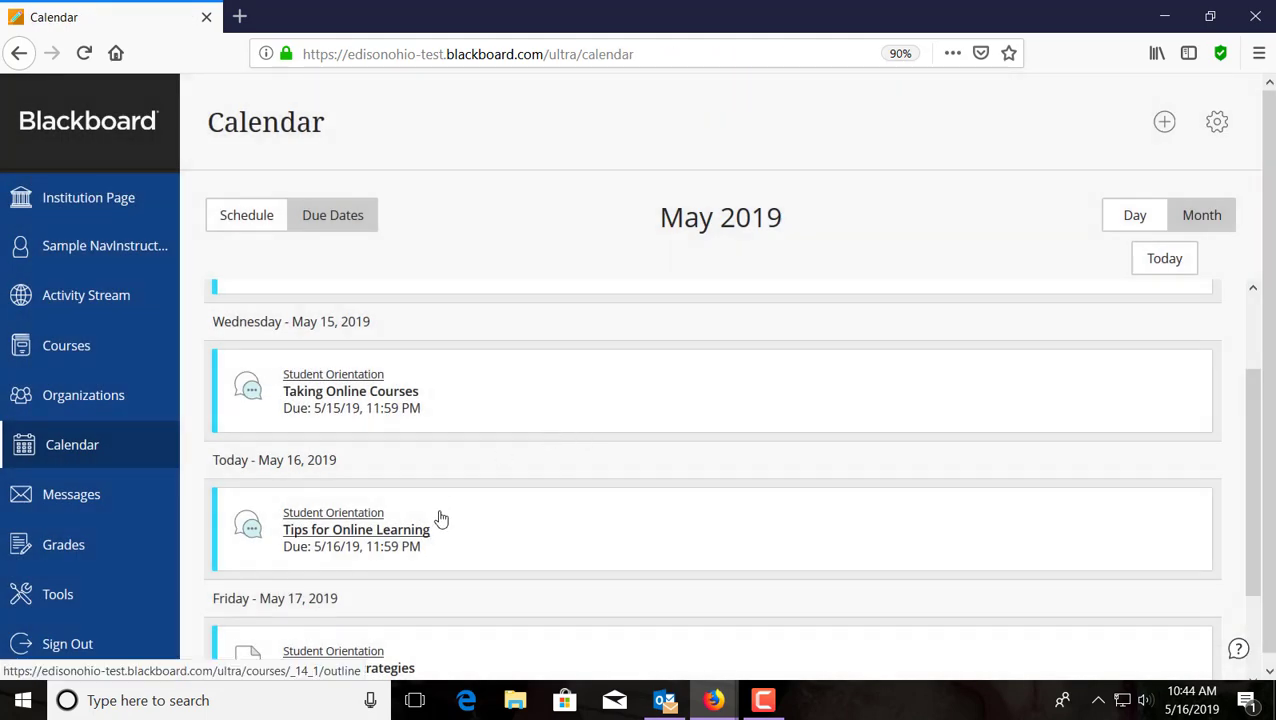
Review which calendars are displayed in the Calendar Settings, and check the options for adding items in the Schedule view
{"action": "left_click", "coordinate": [1217, 124]}
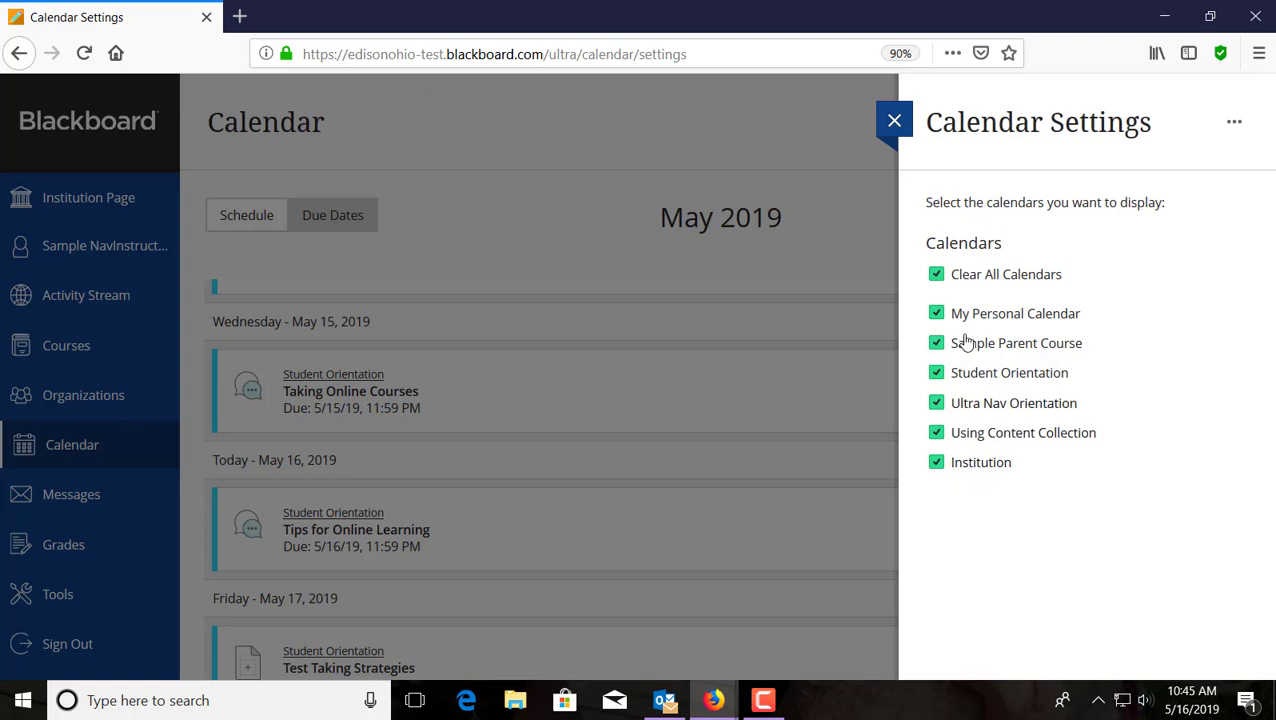
{"action": "left_click", "coordinate": [894, 121]}
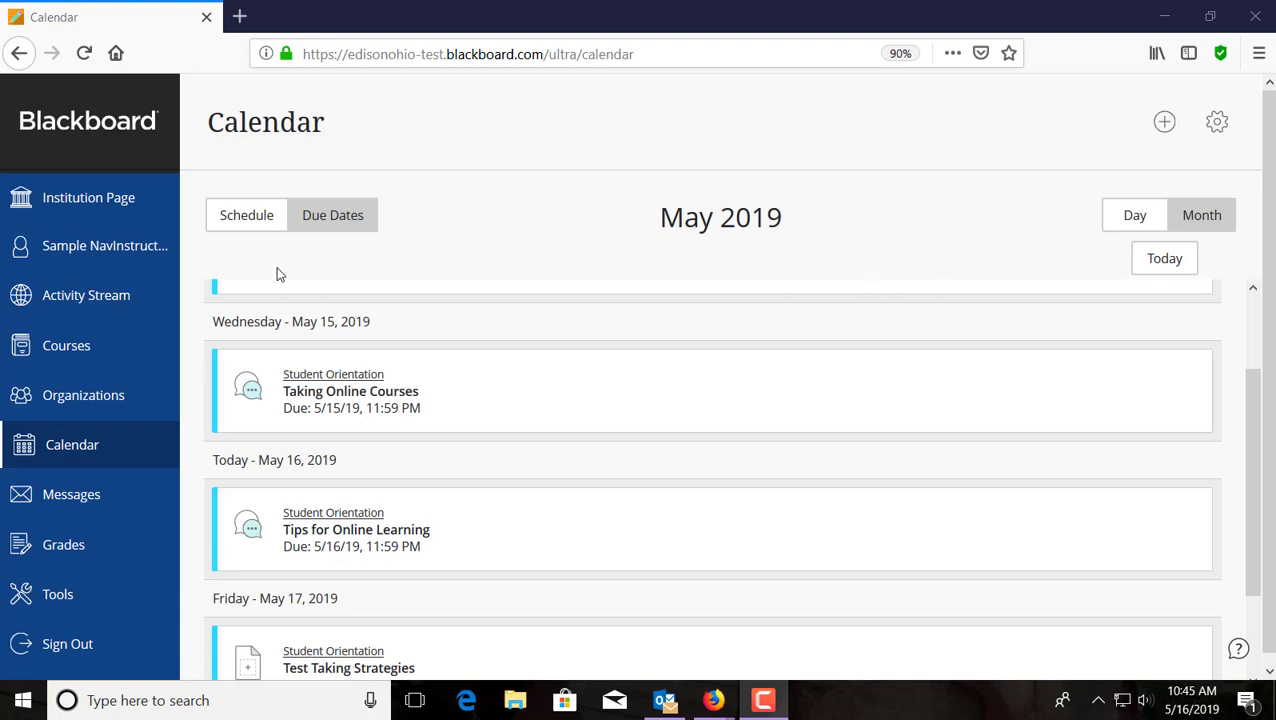
{"action": "left_click", "coordinate": [236, 220]}
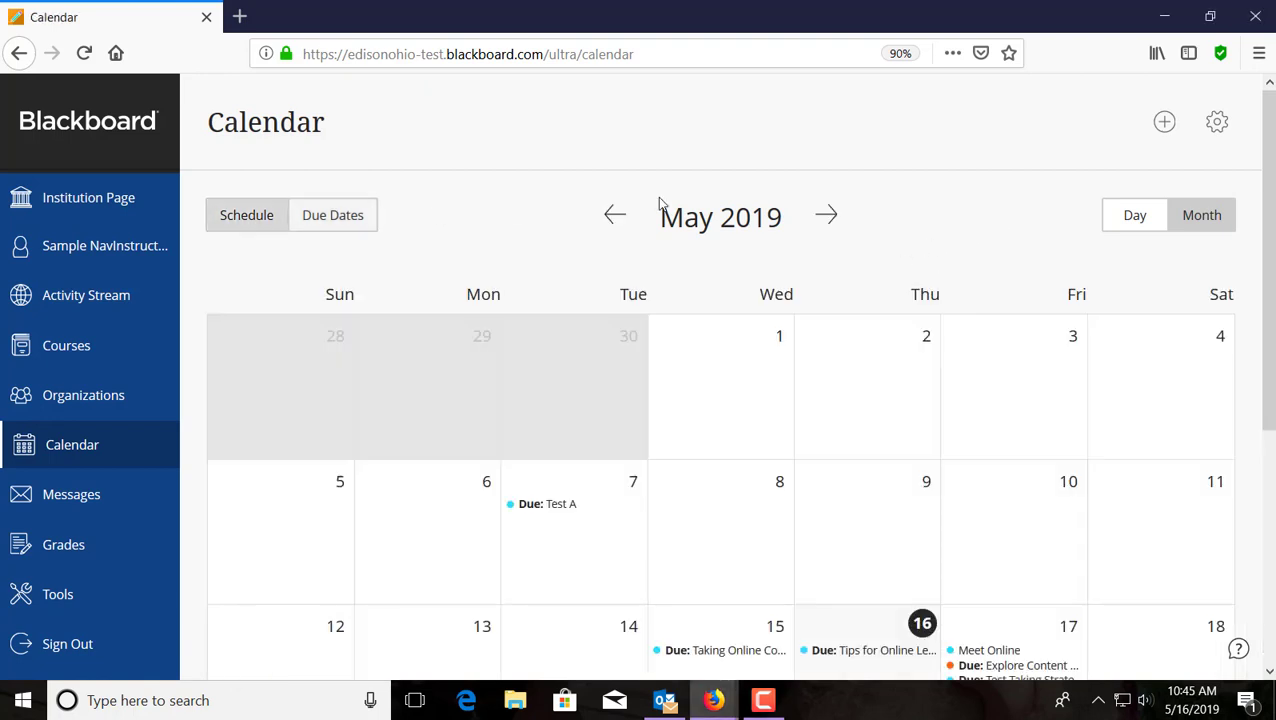
{"action": "left_click", "coordinate": [1166, 125]}
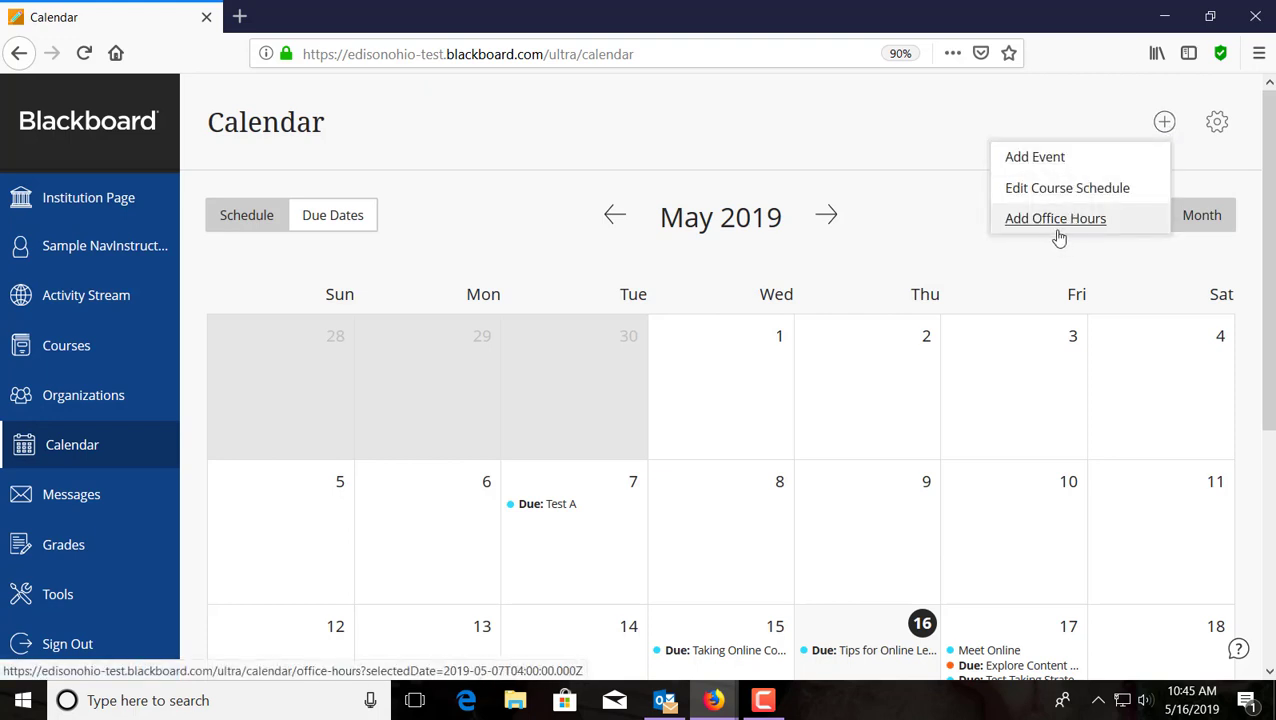
{"action": "left_click", "coordinate": [933, 128]}
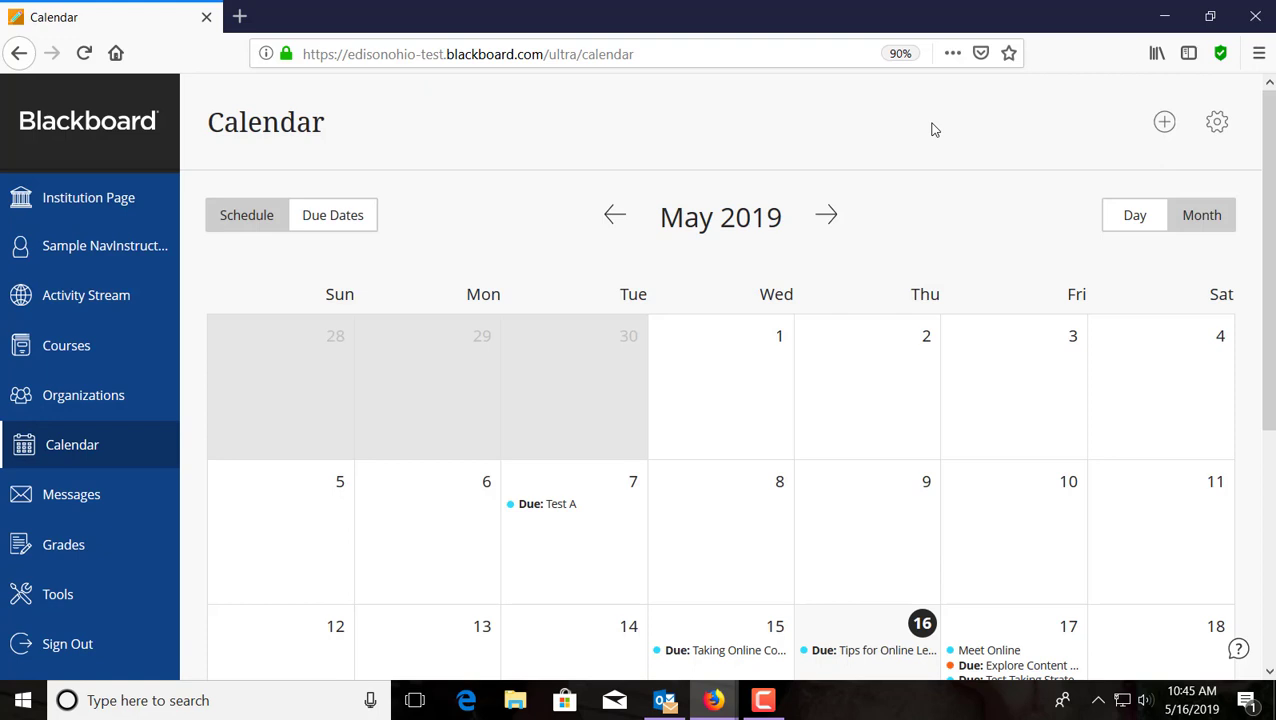